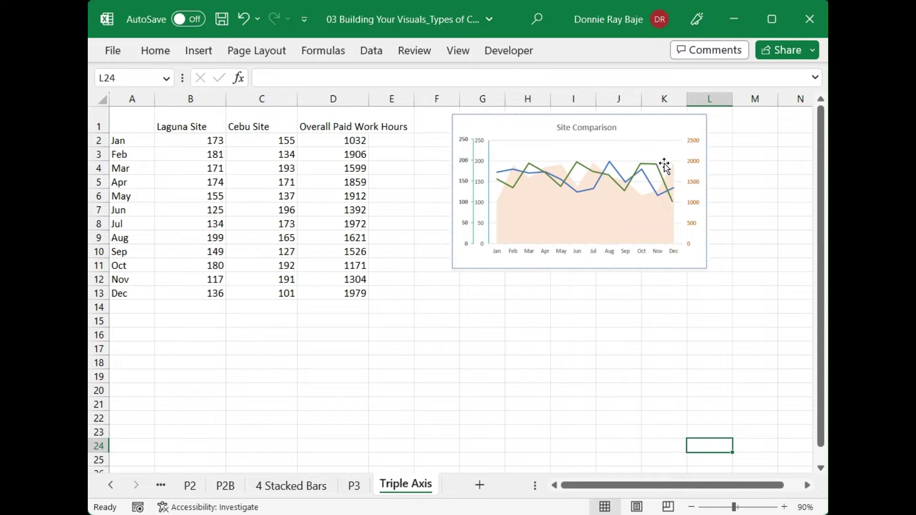
# Move the Site Comparison chart picture up beside column D and make it slightly larger.
pyautogui.moveTo(664, 164); pyautogui.dragTo(559, 216)
pyautogui.moveTo(607, 327); pyautogui.dragTo(735, 406)
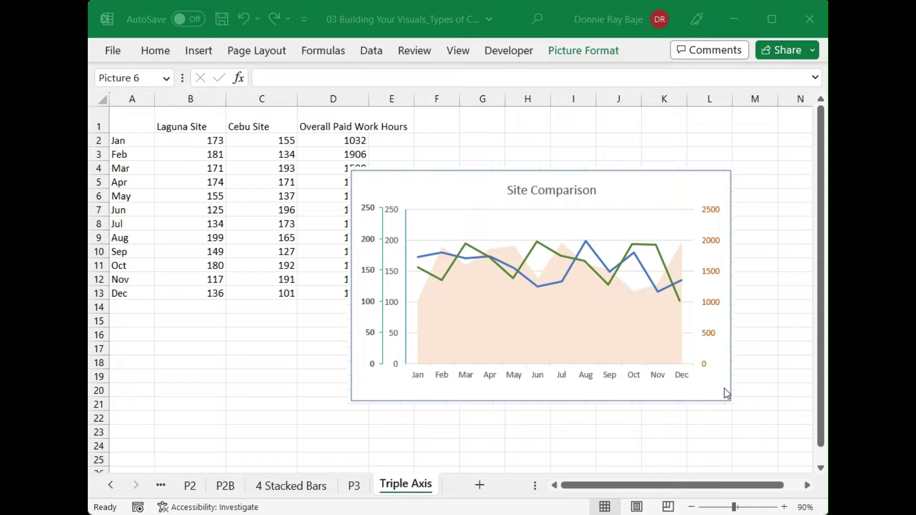
pyautogui.click(465, 180)
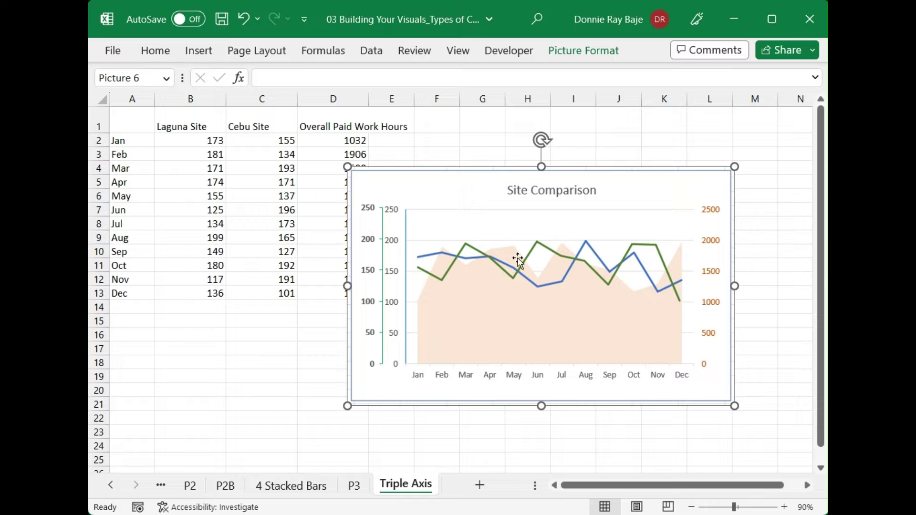
pyautogui.moveTo(446, 190); pyautogui.dragTo(513, 140)
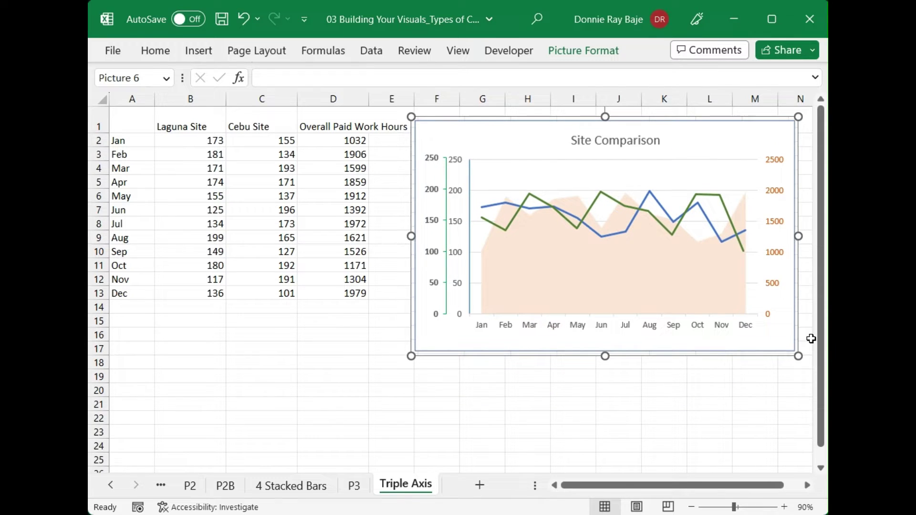
pyautogui.moveTo(796, 351); pyautogui.dragTo(729, 276)
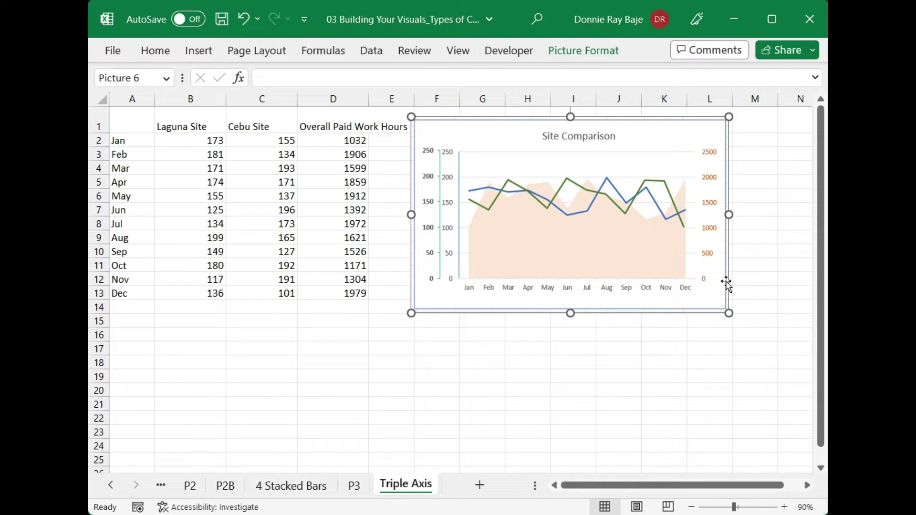
pyautogui.click(660, 365)
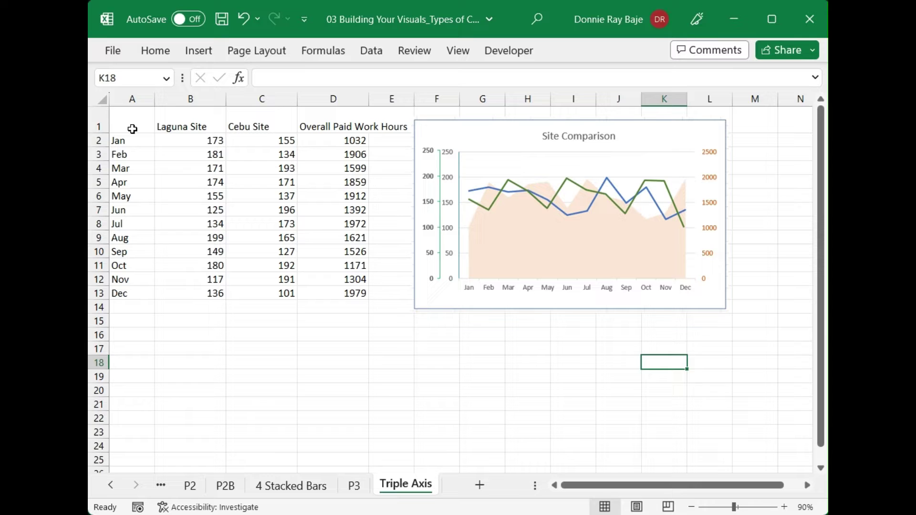
# Select A1:B13 plus D1:D13, covering months, Laguna Site and Overall Paid Work Hours but not Cebu Site.
pyautogui.moveTo(132, 128); pyautogui.dragTo(204, 289)
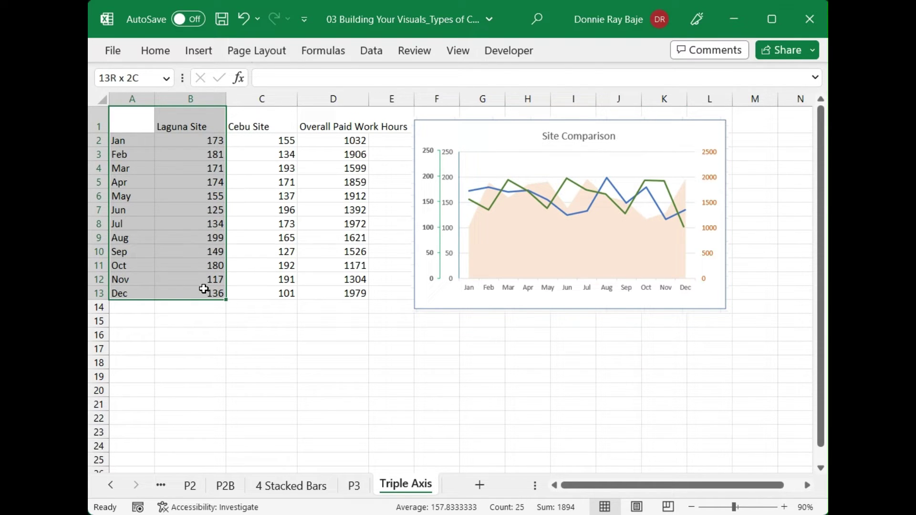
pyautogui.moveTo(204, 289); pyautogui.dragTo(203, 288)
pyautogui.moveTo(341, 125); pyautogui.dragTo(339, 293)
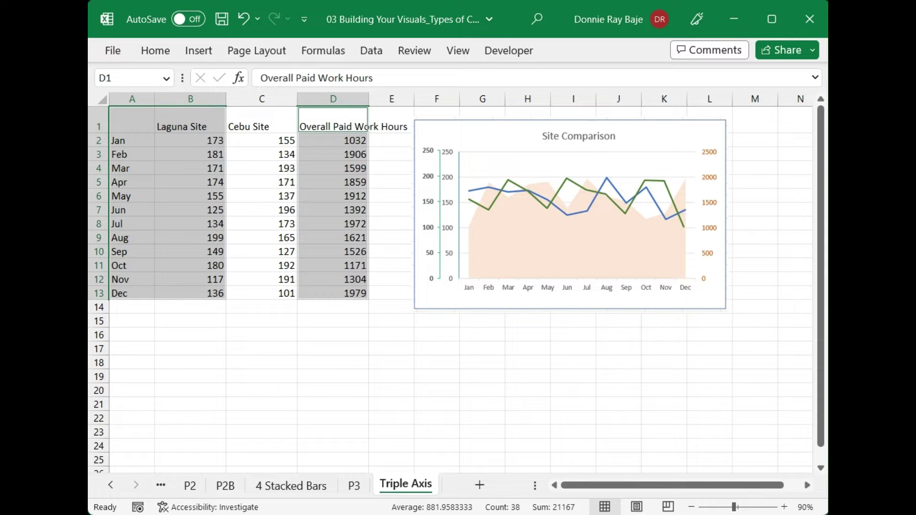
pyautogui.moveTo(124, 127); pyautogui.dragTo(251, 301)
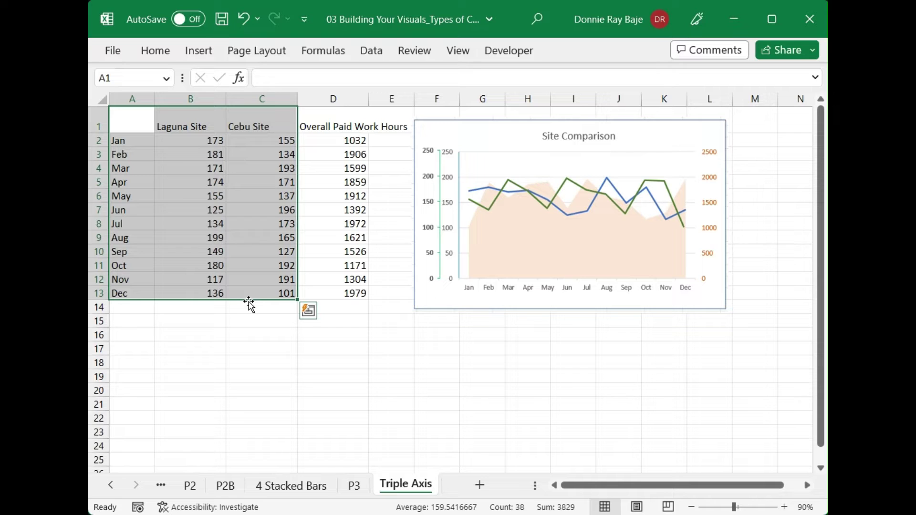
pyautogui.click(240, 262)
pyautogui.moveTo(133, 129); pyautogui.dragTo(205, 291)
pyautogui.moveTo(351, 125); pyautogui.dragTo(335, 293)
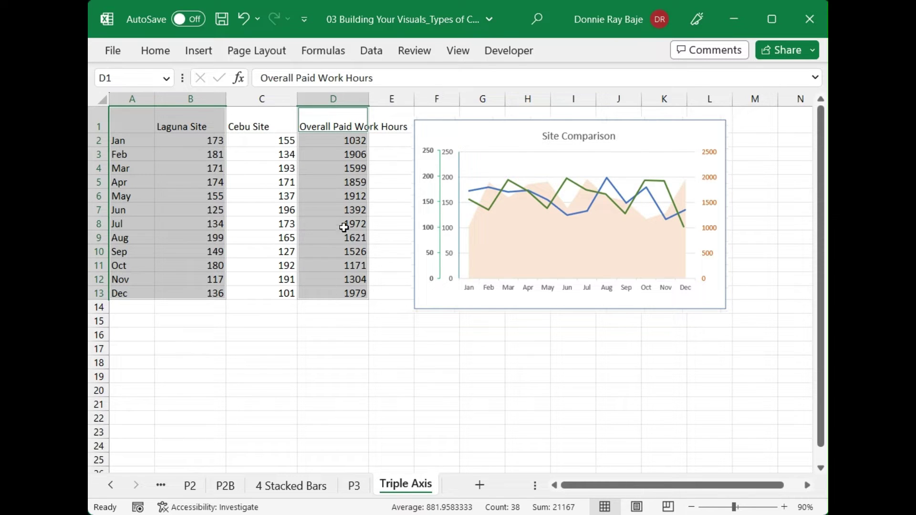
# Insert a 2-D line chart, zoom the sheet out and move the chart below the Site Comparison picture.
pyautogui.click(202, 58)
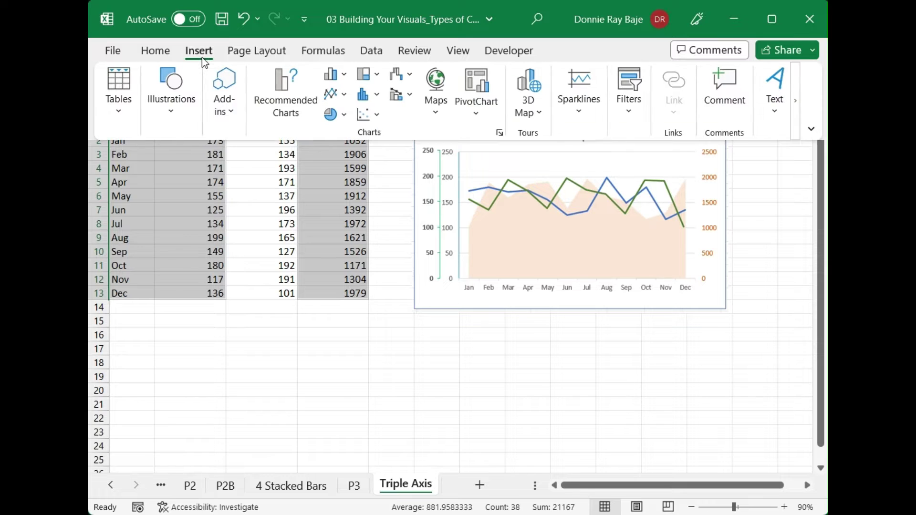
pyautogui.click(339, 95)
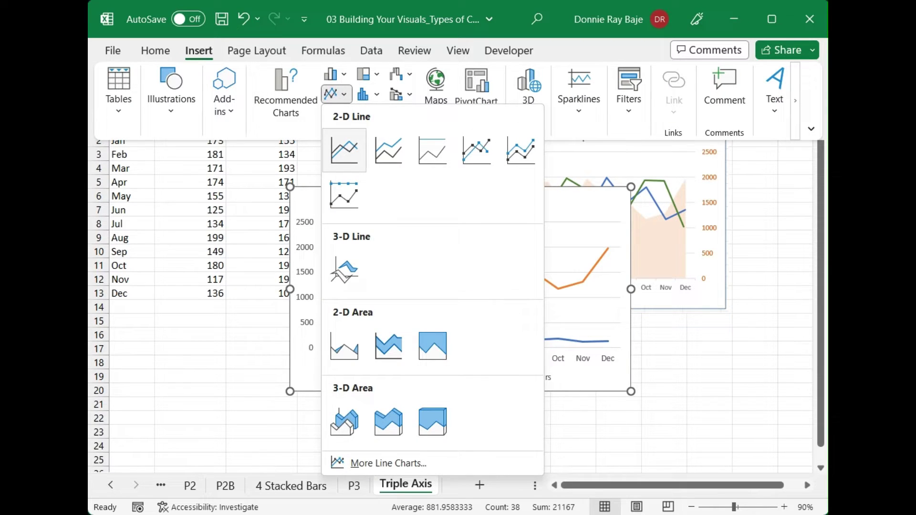
pyautogui.click(344, 150)
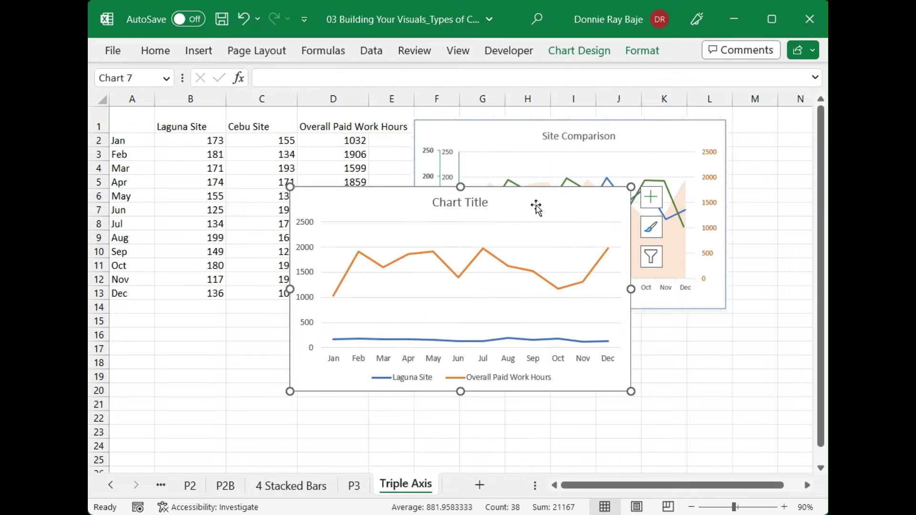
pyautogui.click(692, 507)
pyautogui.click(692, 507)
pyautogui.click(692, 507)
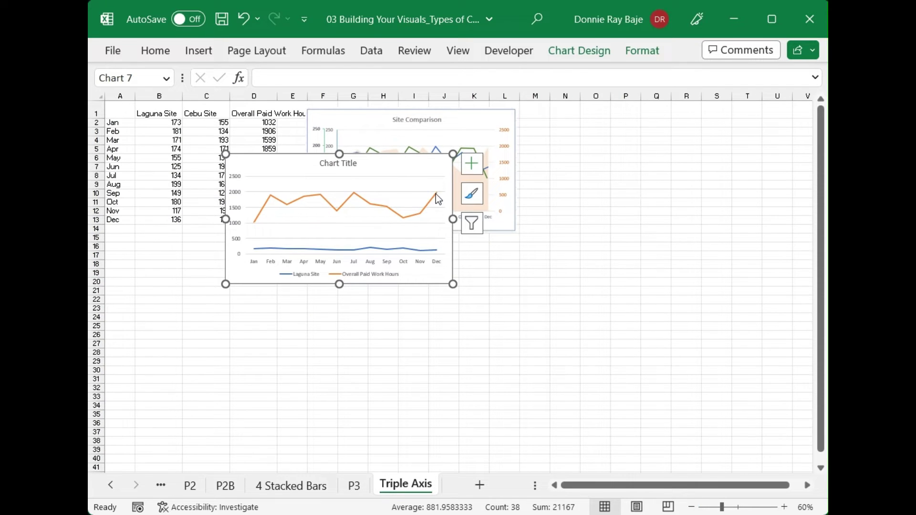
pyautogui.moveTo(428, 164); pyautogui.dragTo(464, 263)
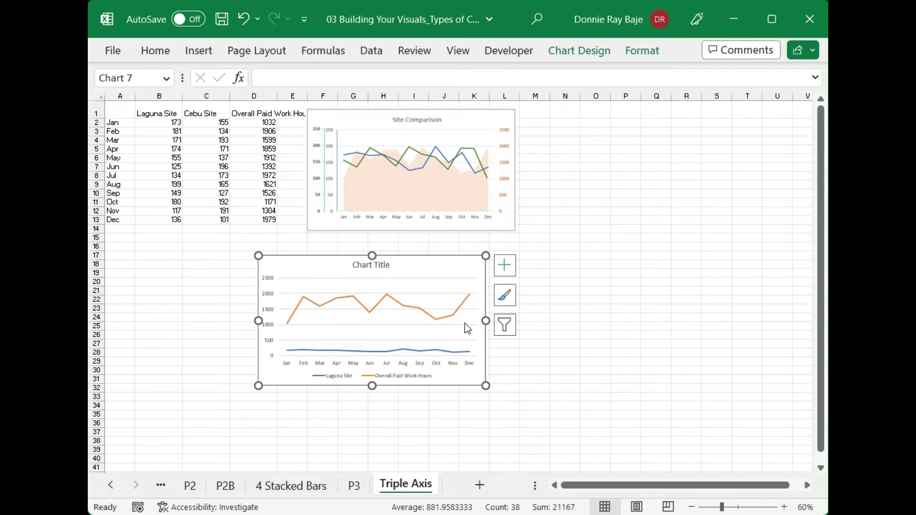
pyautogui.click(432, 353)
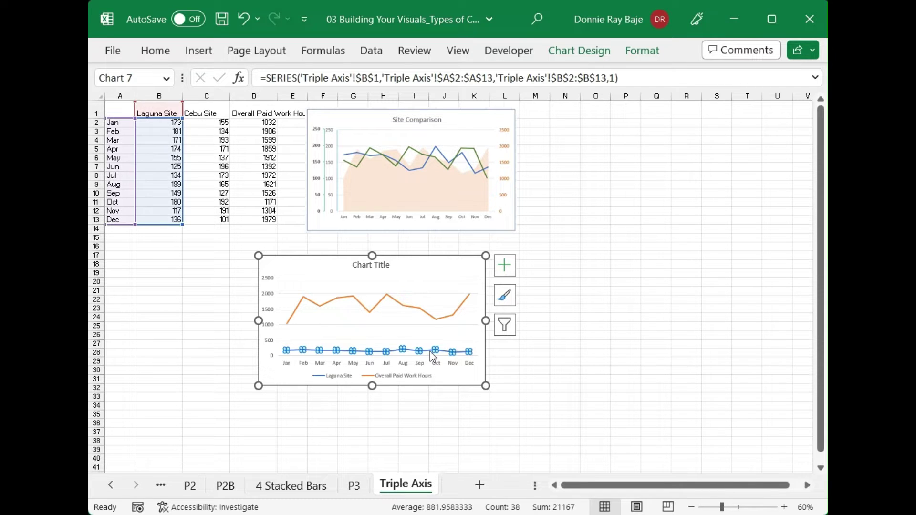
pyautogui.click(420, 379)
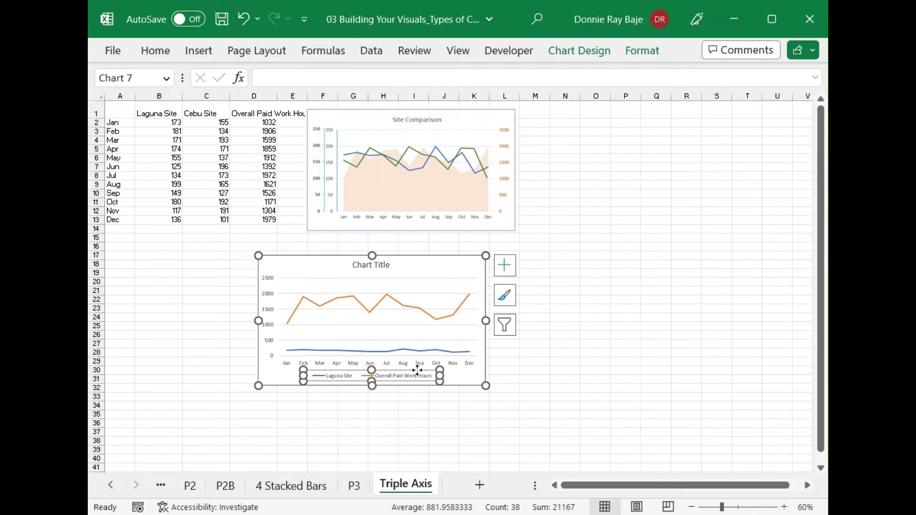
# Change Overall Paid Work Hours to an Area series on the secondary axis.
pyautogui.click(423, 310)
pyautogui.rightClick(424, 310)
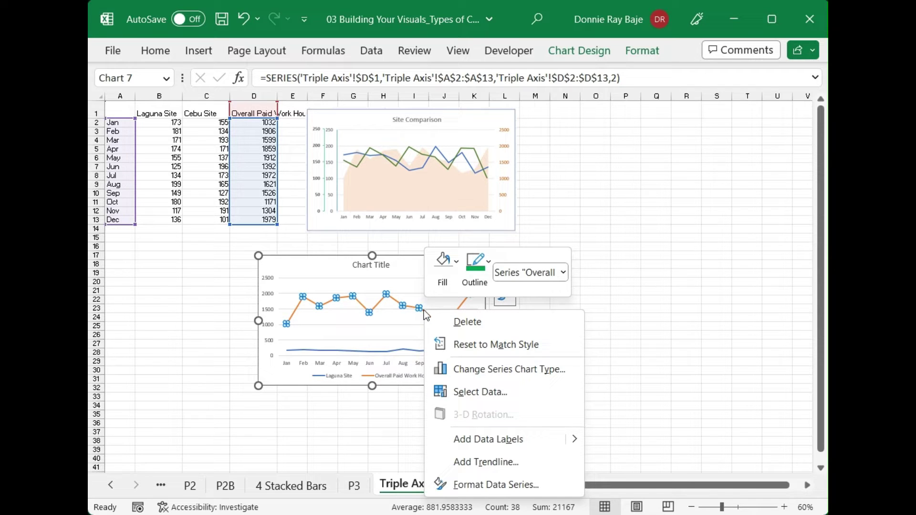
pyautogui.press('Down')
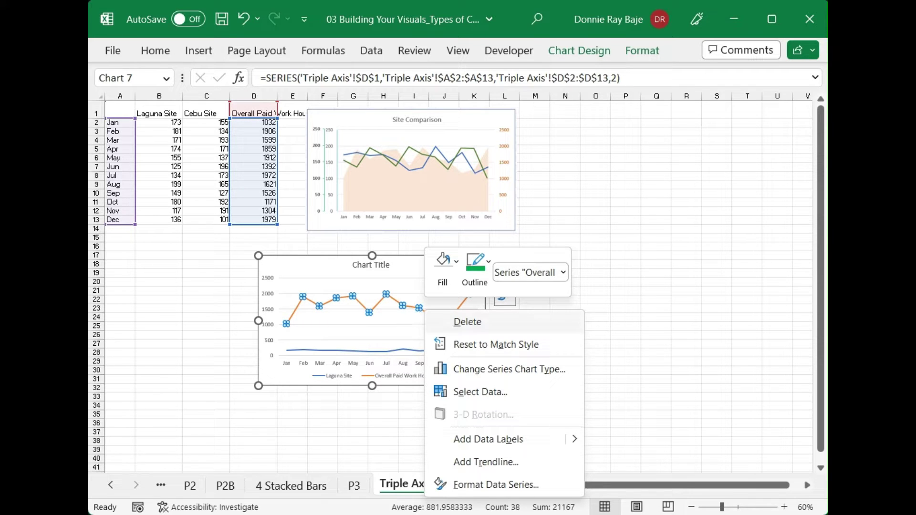
pyautogui.press('Up')
pyautogui.press('Up')
pyautogui.press('Up')
pyautogui.press('Up')
pyautogui.press('Up')
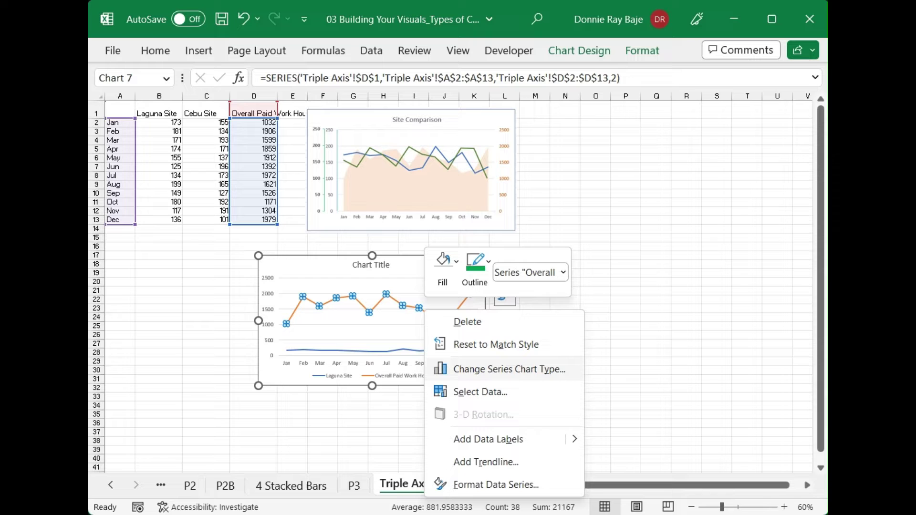
pyautogui.click(524, 375)
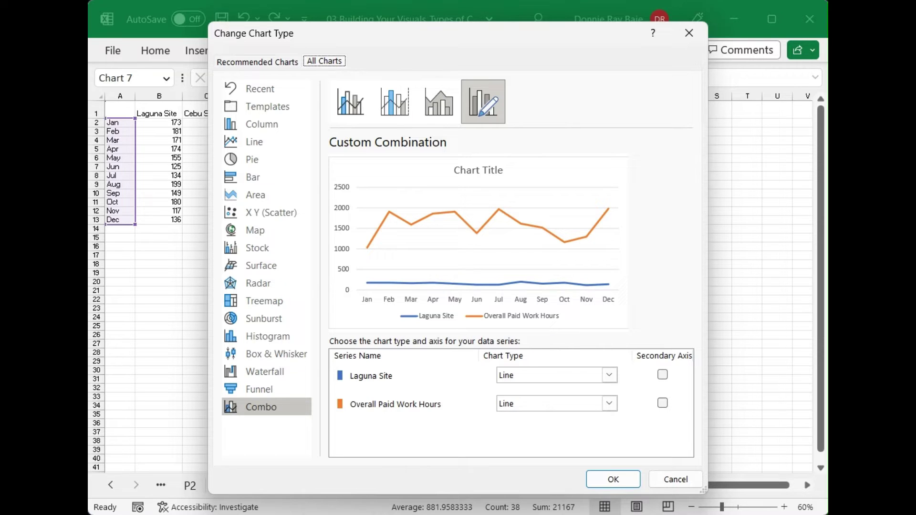
pyautogui.click(610, 403)
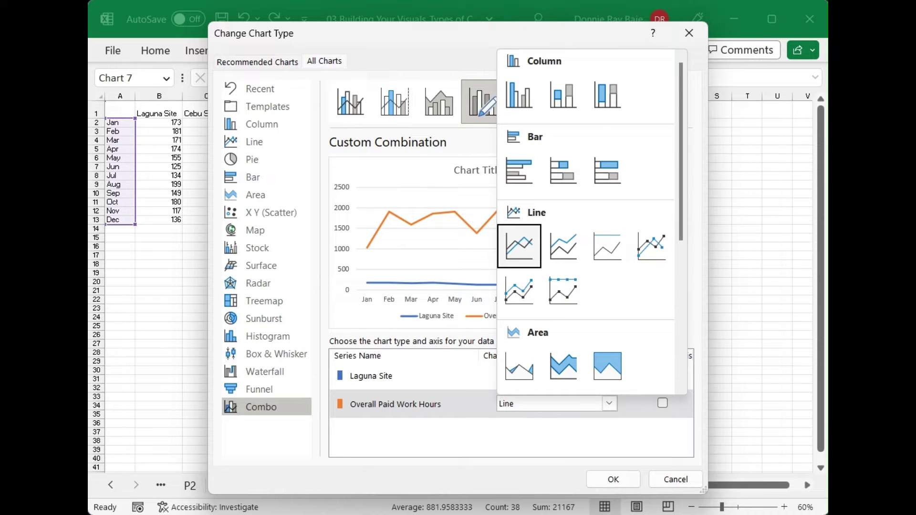
pyautogui.click(519, 367)
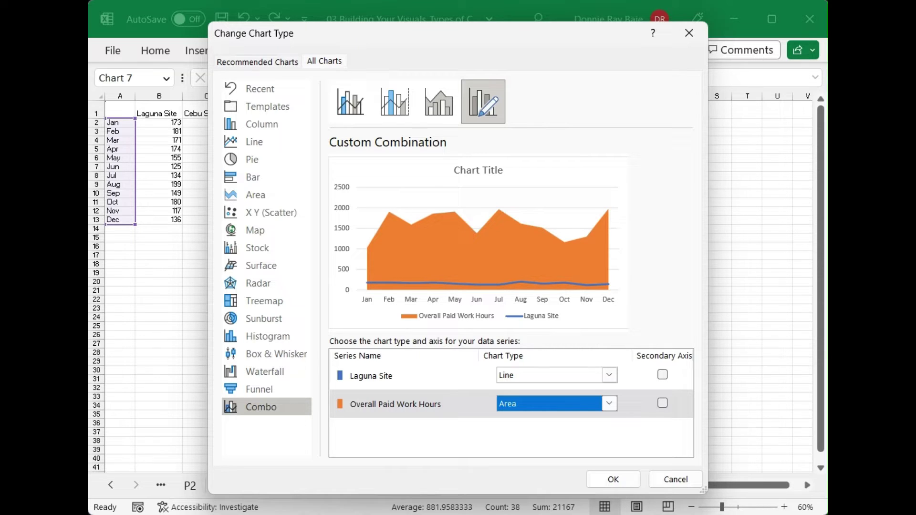
pyautogui.click(662, 403)
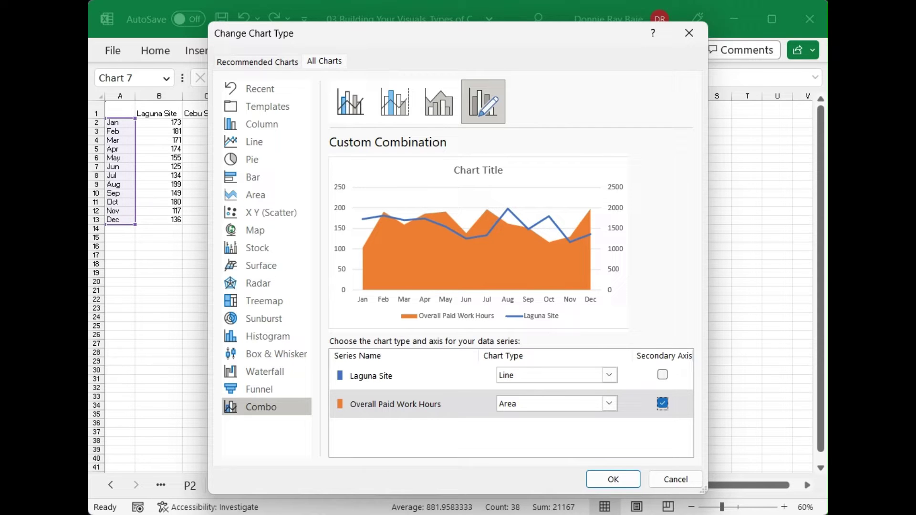
pyautogui.click(620, 480)
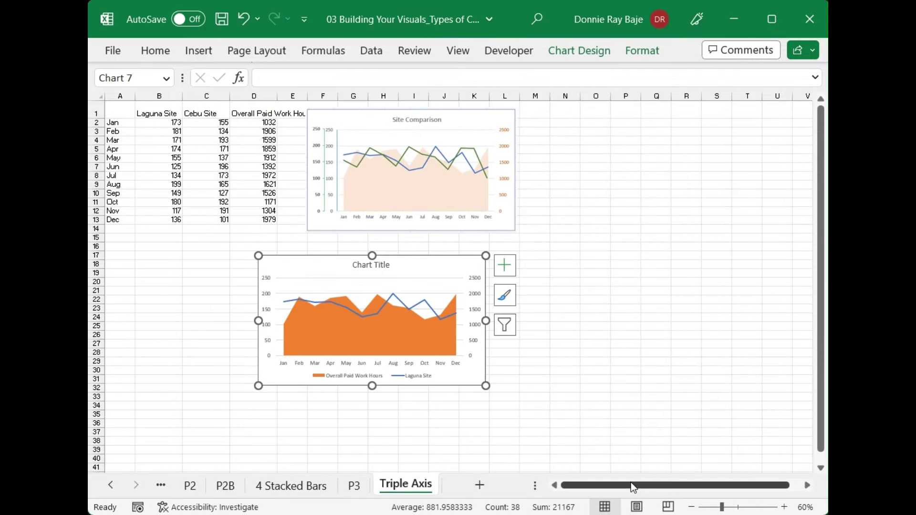
# Enlarge the combo chart and give the Overall Paid Work Hours area a light orange fill.
pyautogui.moveTo(486, 385); pyautogui.dragTo(544, 434)
pyautogui.click(462, 369)
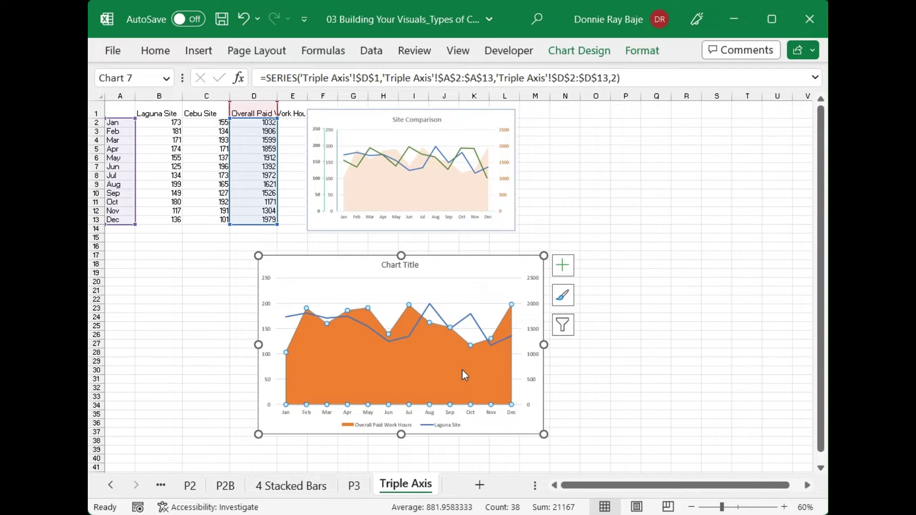
pyautogui.rightClick(462, 369)
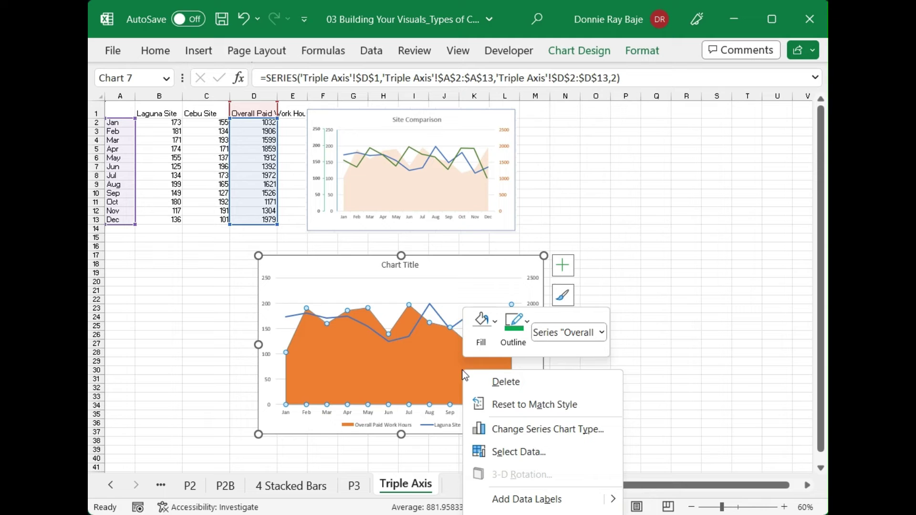
pyautogui.click(481, 323)
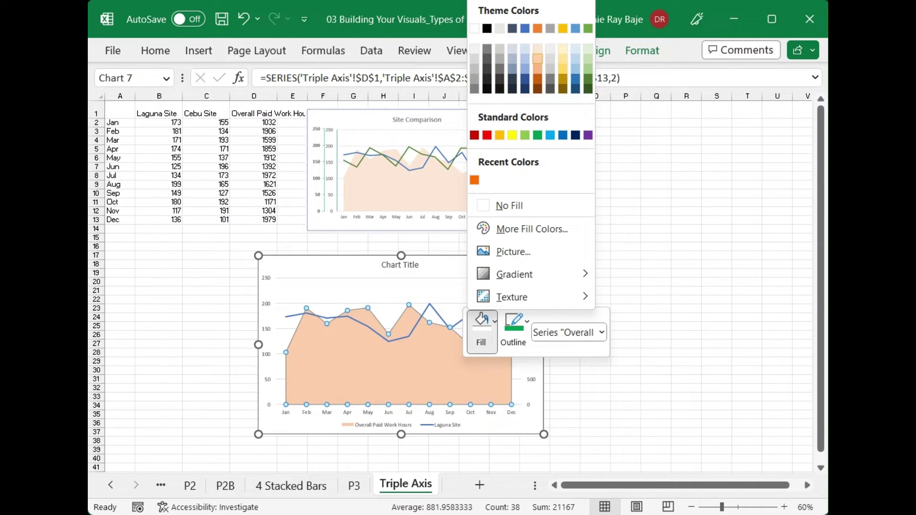
pyautogui.click(537, 58)
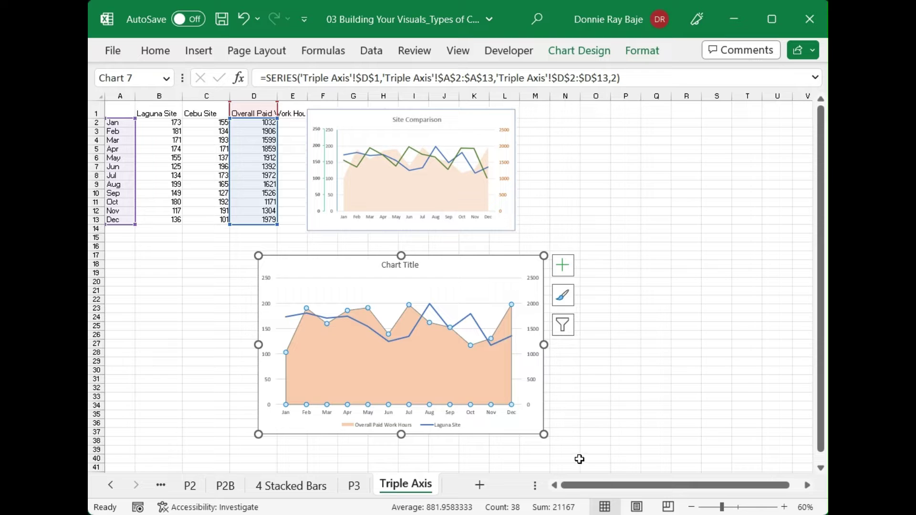
# Retitle the chart 'Site Comparison'.
pyautogui.click(412, 264)
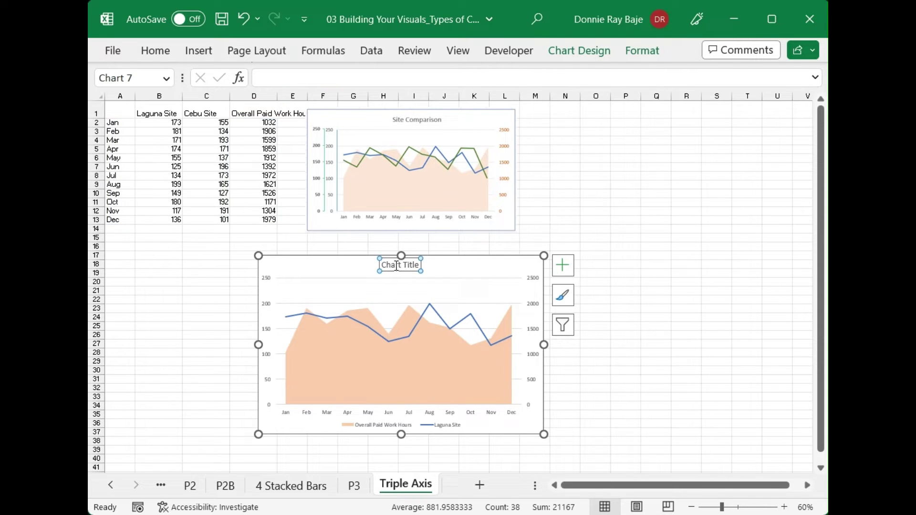
pyautogui.tripleClick(397, 265)
pyautogui.write('Sute')
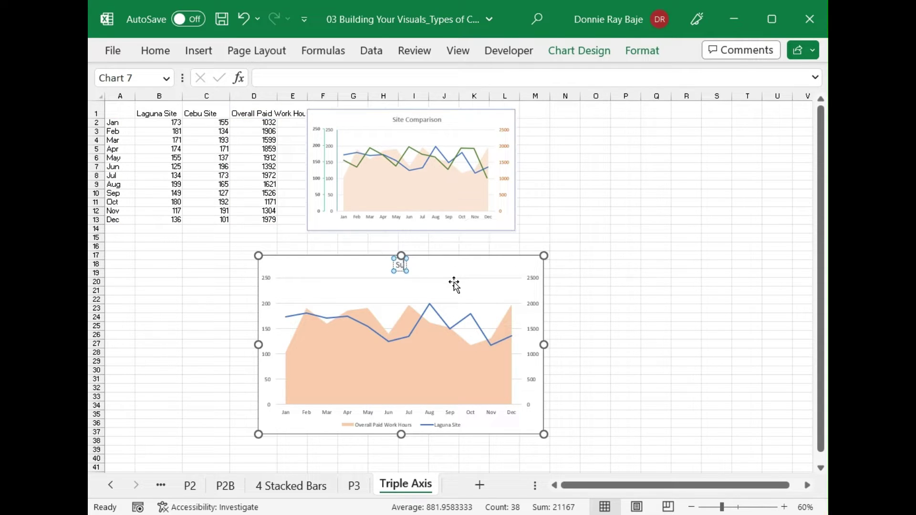
pyautogui.press('BackSpace')
pyautogui.press('BackSpace')
pyautogui.press('BackSpace')
pyautogui.write('ite Compa')
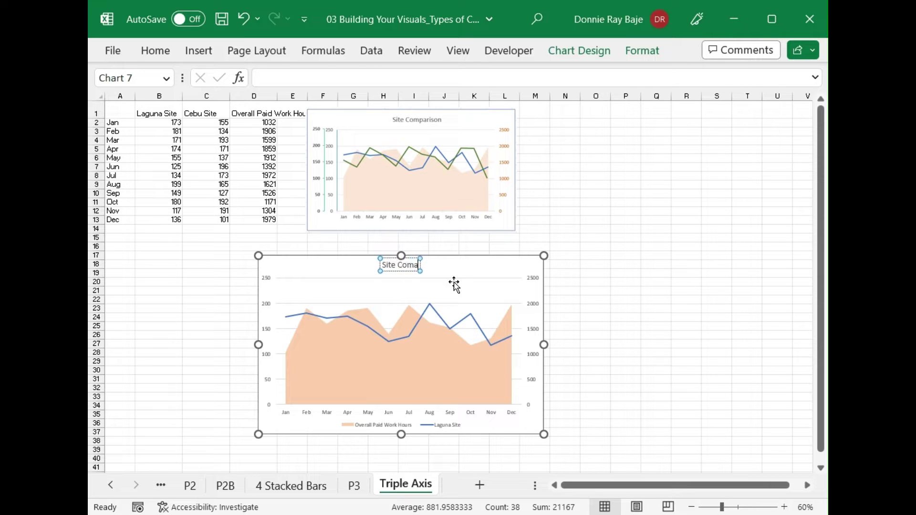
pyautogui.write('rison')
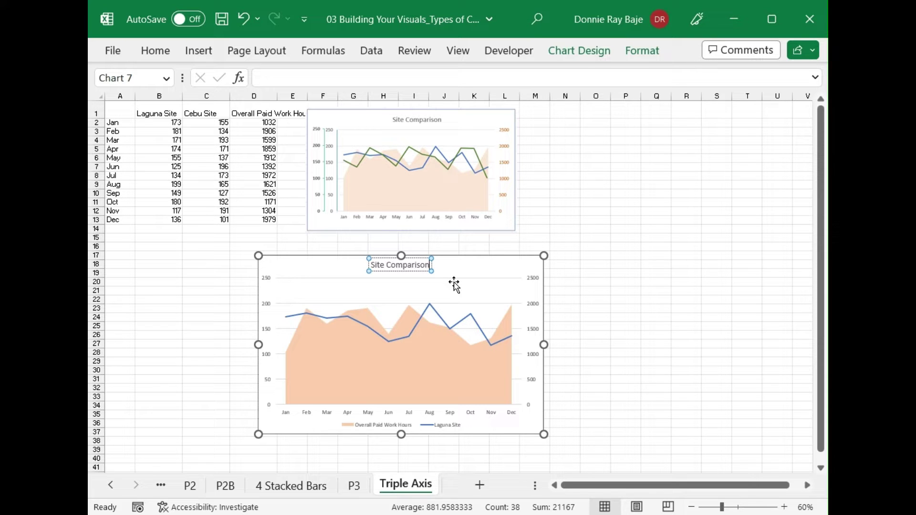
pyautogui.click(647, 293)
# Remove the legend, move the chart below the data table, and nudge the picture right.
pyautogui.click(522, 264)
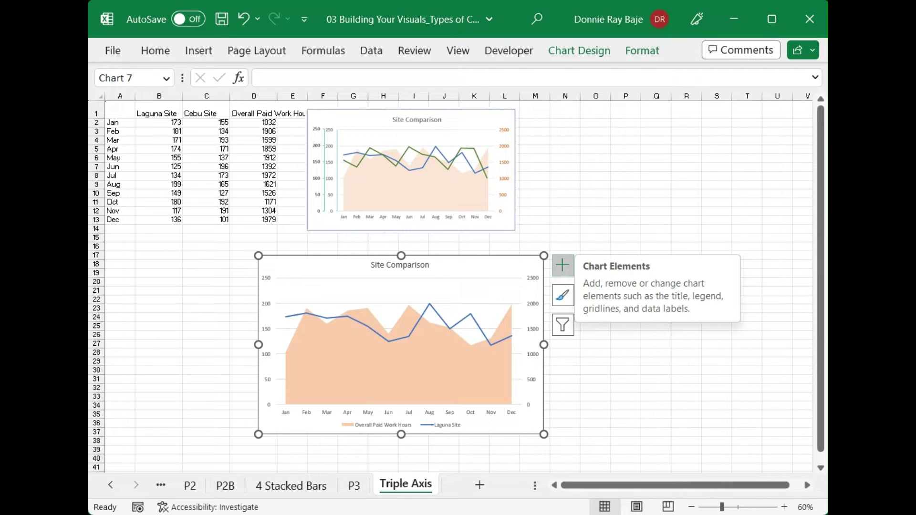
pyautogui.click(563, 265)
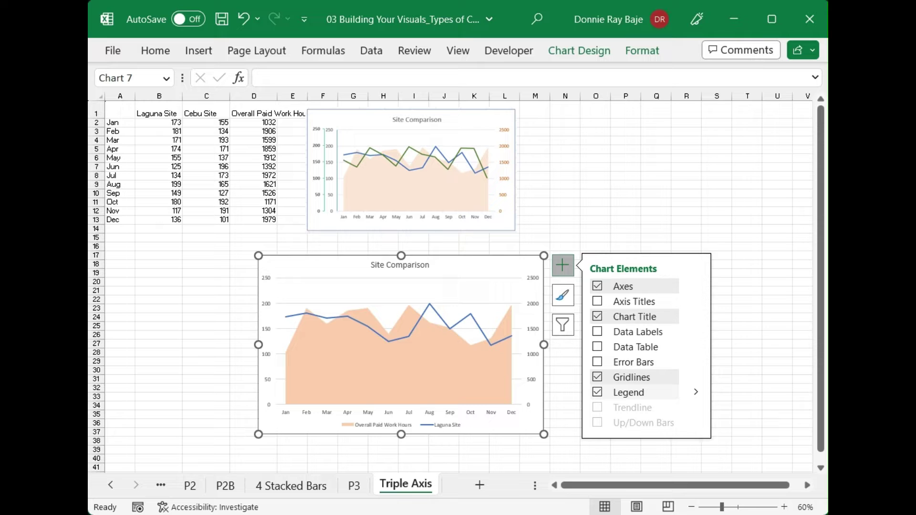
pyautogui.click(620, 393)
pyautogui.moveTo(466, 268); pyautogui.dragTo(339, 270)
pyautogui.click(563, 352)
pyautogui.moveTo(515, 119); pyautogui.dragTo(563, 121)
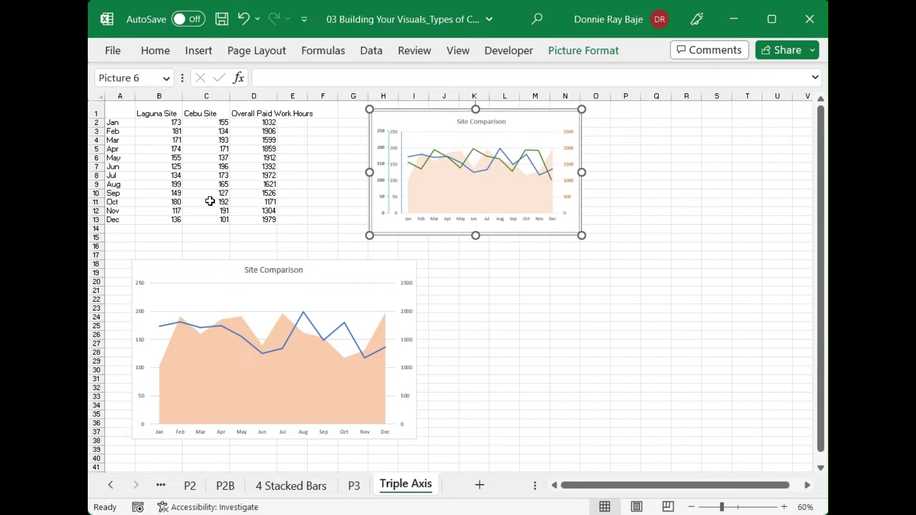
# Insert a blank row 2 above the January data.
pyautogui.moveTo(110, 104); pyautogui.dragTo(119, 220)
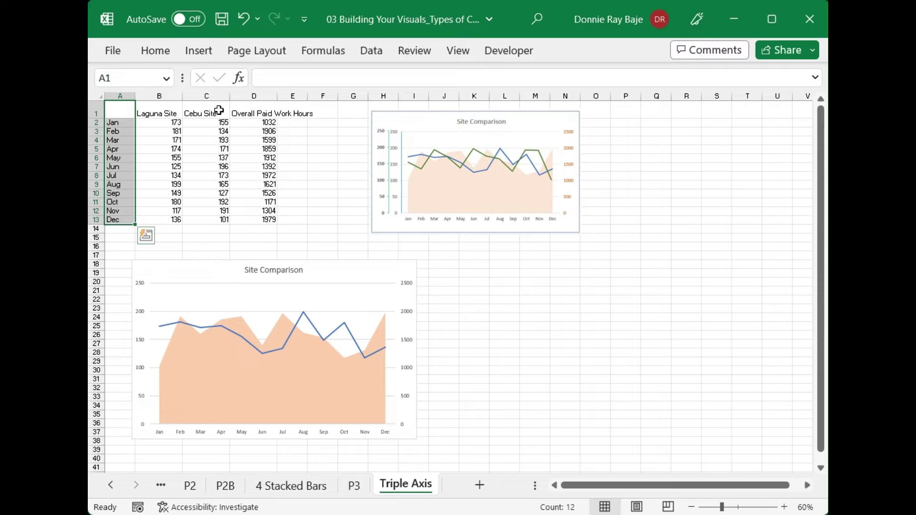
pyautogui.moveTo(218, 111); pyautogui.dragTo(214, 221)
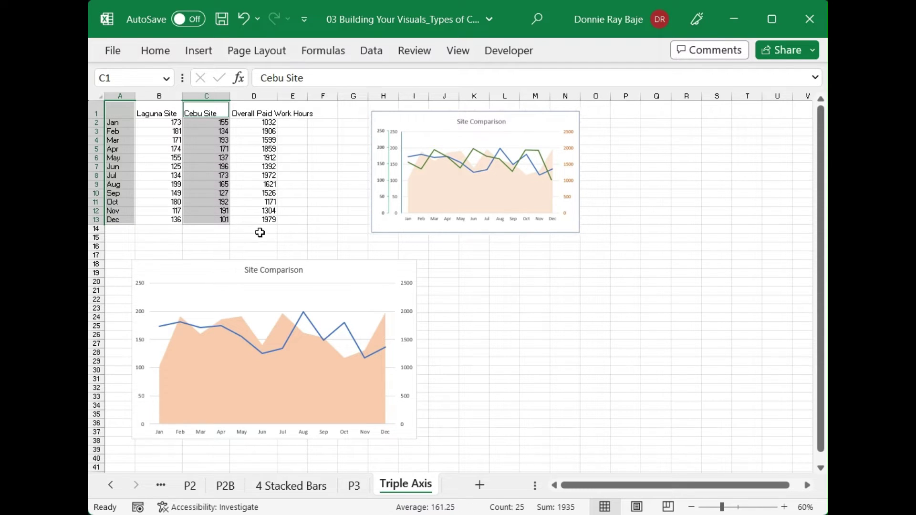
pyautogui.click(328, 190)
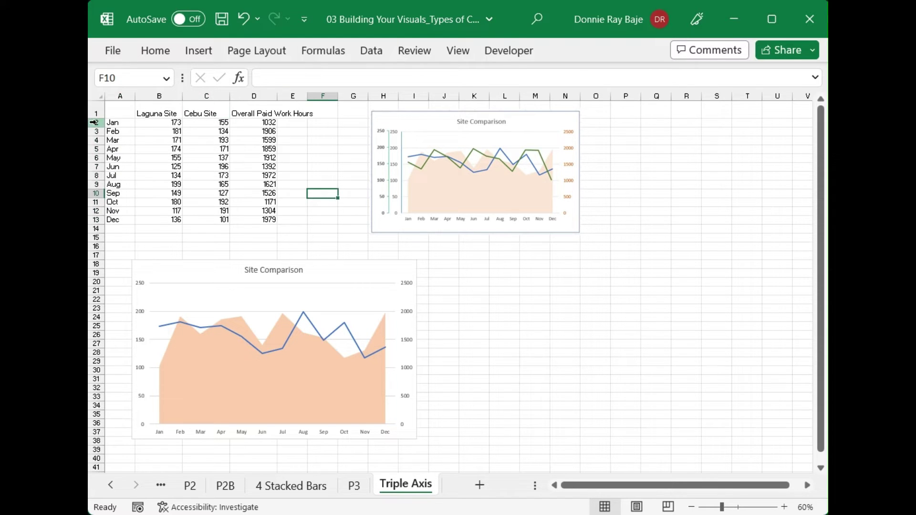
pyautogui.click(96, 123)
pyautogui.rightClick(96, 123)
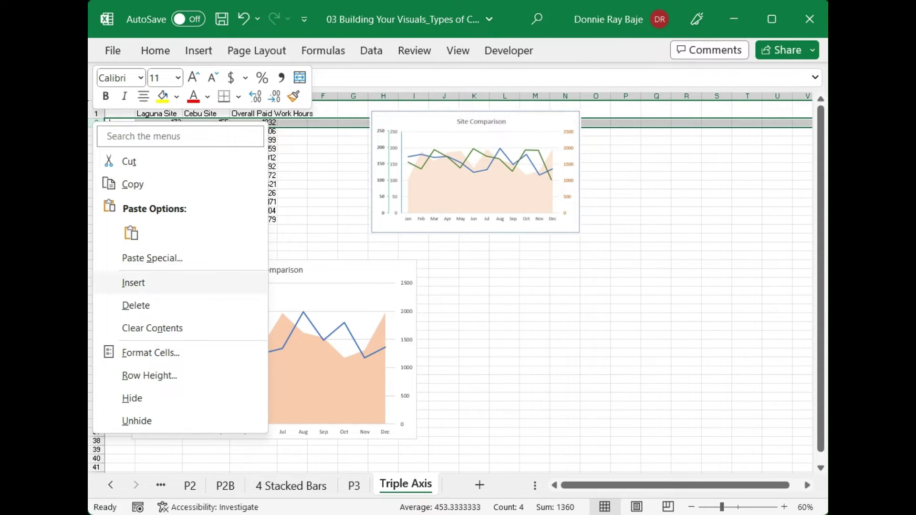
pyautogui.click(164, 281)
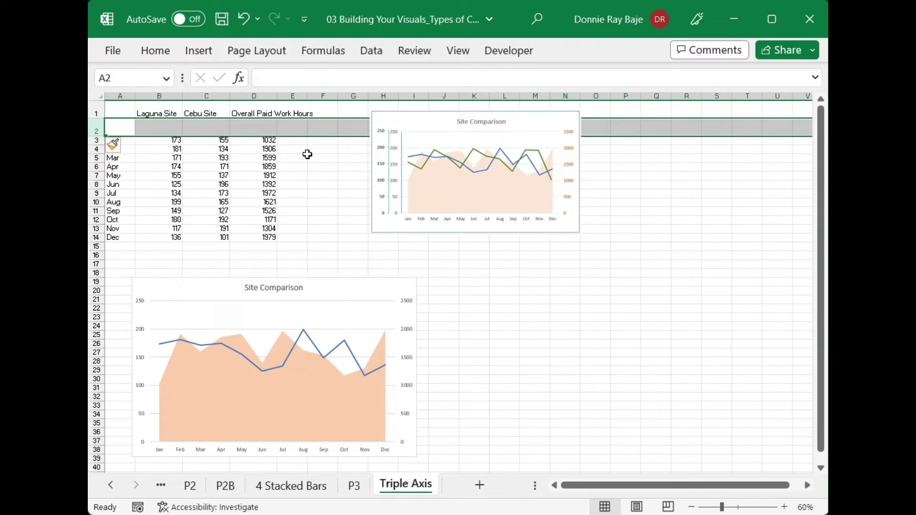
pyautogui.click(306, 154)
pyautogui.click(207, 142)
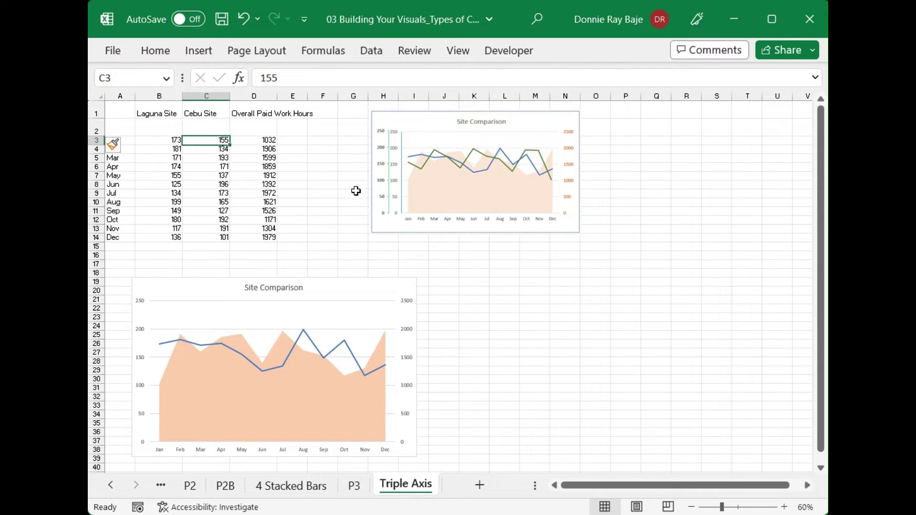
# Enlarge the Site Comparison picture using its corner handle.
pyautogui.click(468, 125)
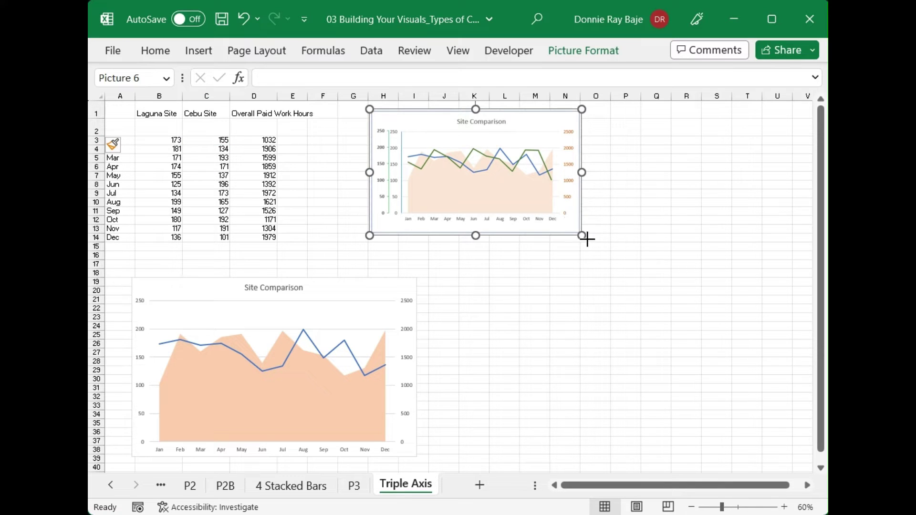
pyautogui.moveTo(583, 237); pyautogui.dragTo(658, 300)
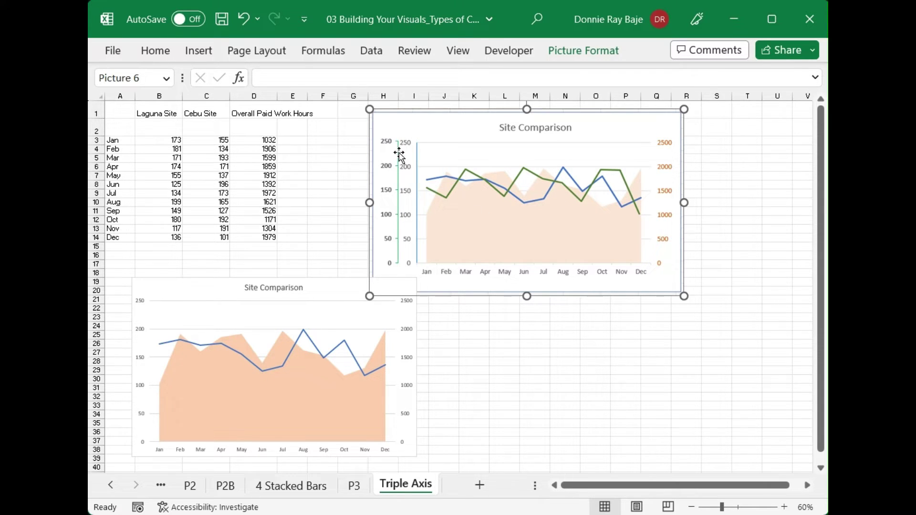
pyautogui.moveTo(682, 295); pyautogui.dragTo(649, 270)
pyautogui.click(193, 127)
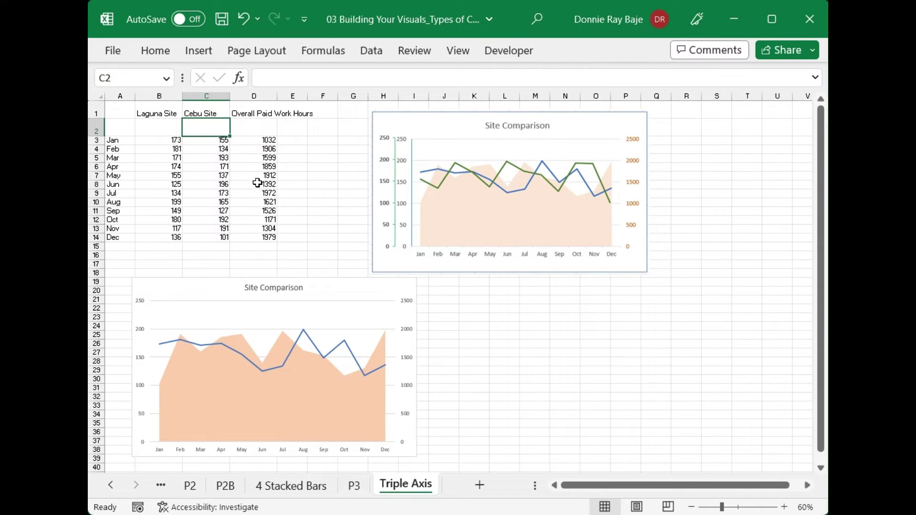
# Enter the placeholder 'x' in cell A2.
pyautogui.click(122, 126)
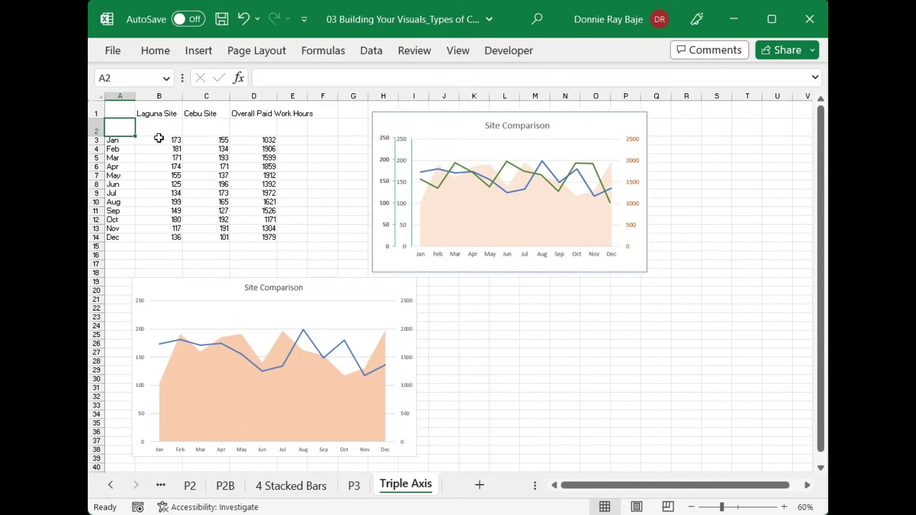
pyautogui.write('x')
pyautogui.click(185, 176)
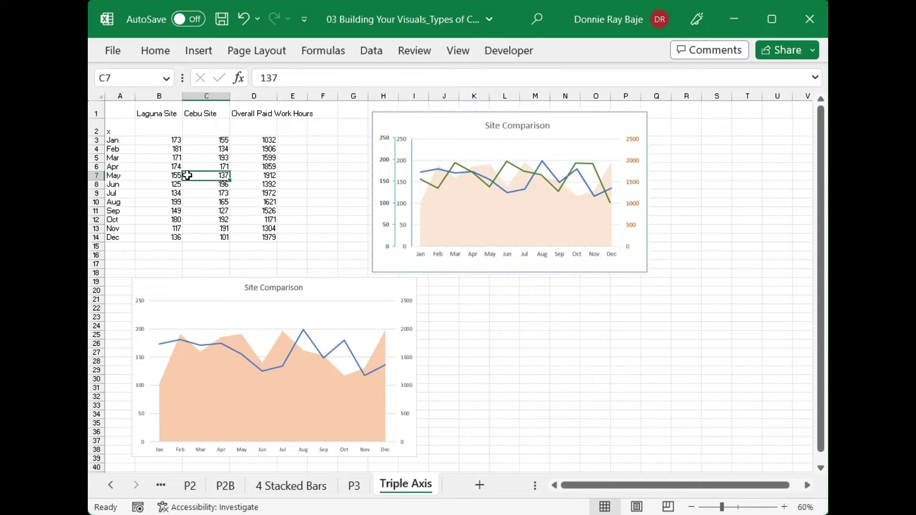
pyautogui.click(96, 130)
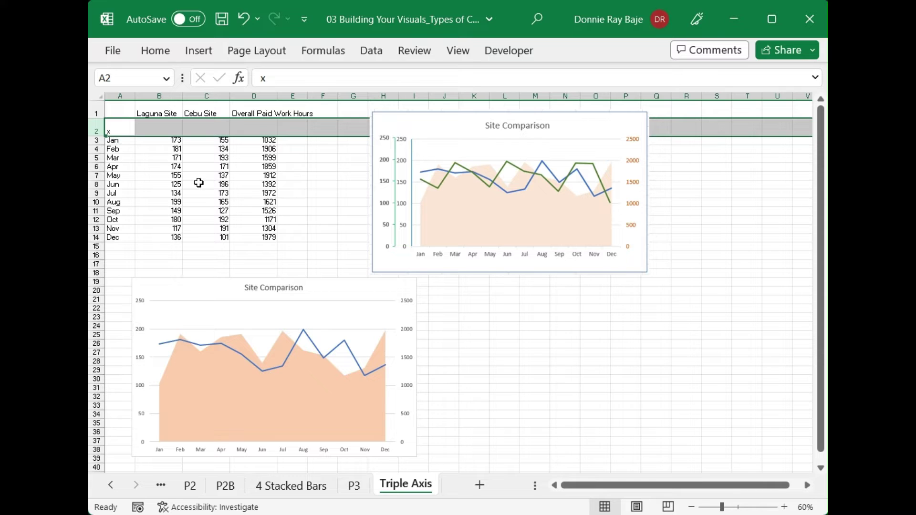
pyautogui.click(187, 192)
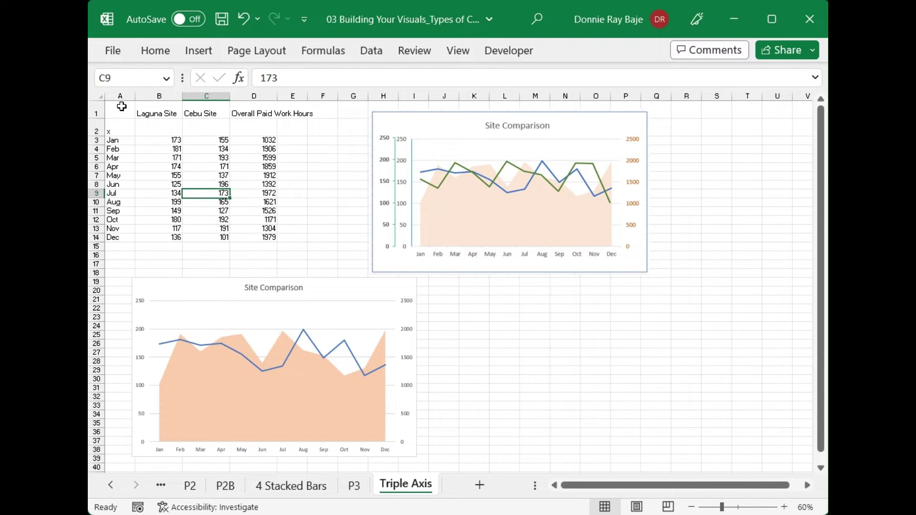
# Select the month labels A1:A14 together with the Cebu Site cells C1:C14.
pyautogui.moveTo(120, 111); pyautogui.dragTo(124, 237)
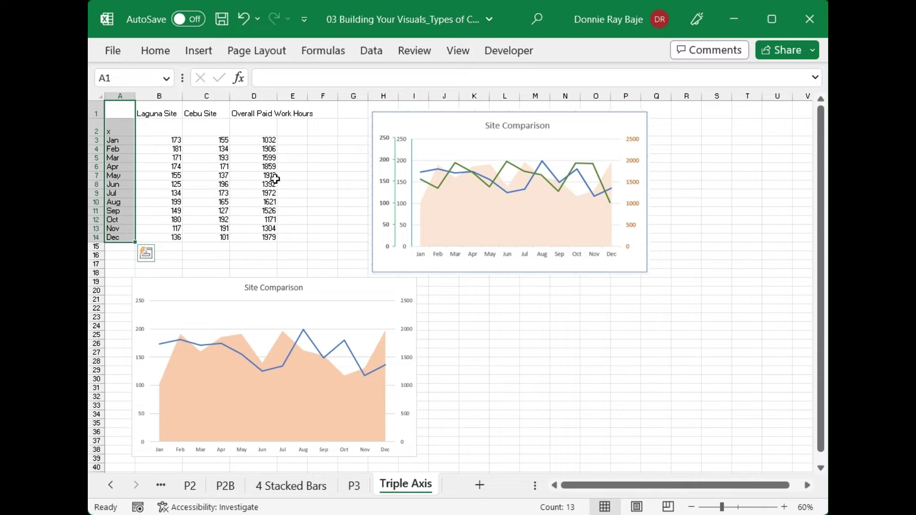
pyautogui.hotkey('ctrl', 'q')
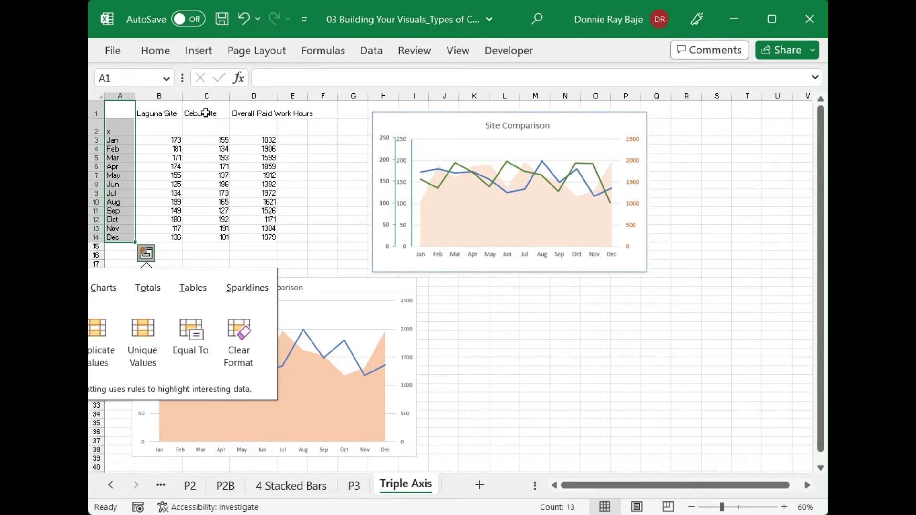
pyautogui.click(205, 113)
pyautogui.moveTo(119, 114); pyautogui.dragTo(122, 240)
pyautogui.moveTo(205, 114); pyautogui.dragTo(205, 238)
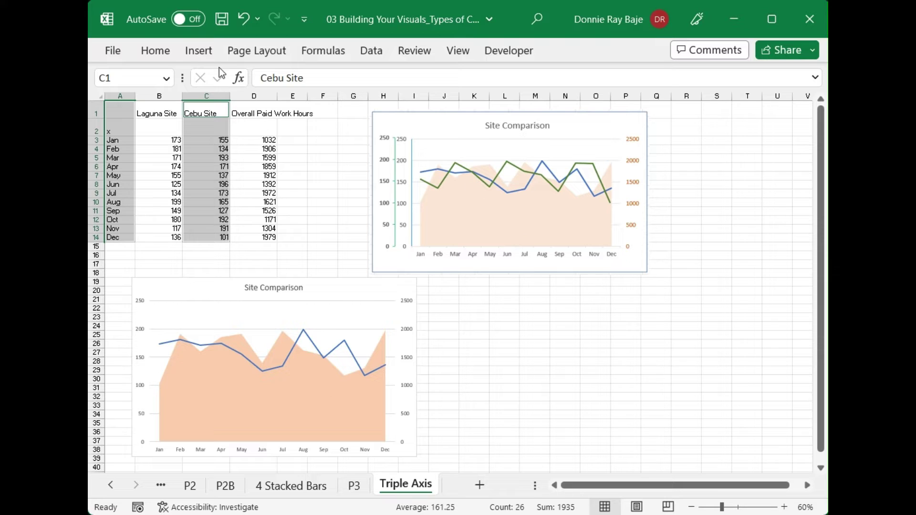
# Insert a 2-D line chart of Cebu Site and move it to the right.
pyautogui.click(207, 54)
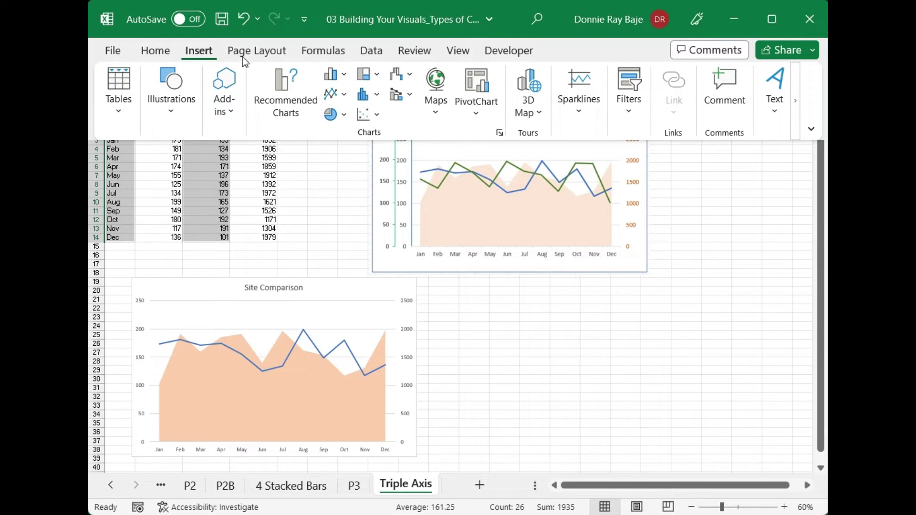
pyautogui.click(343, 94)
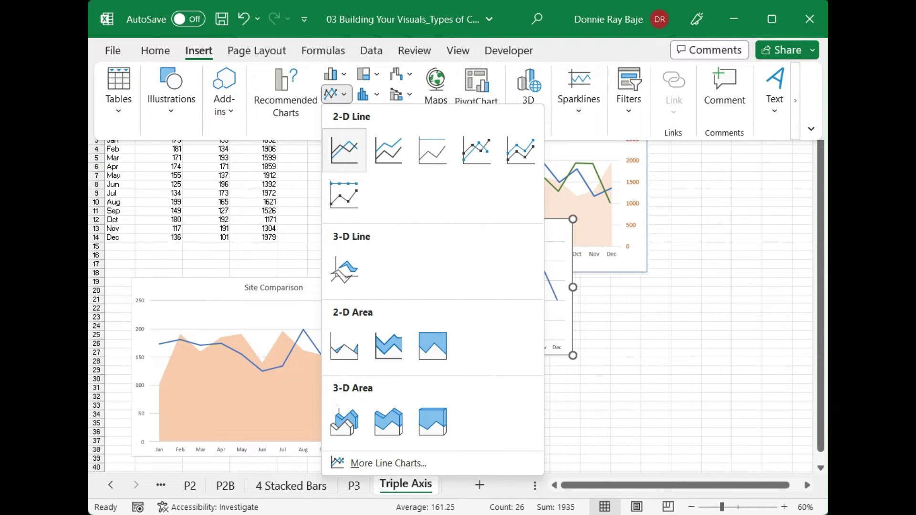
pyautogui.click(389, 149)
pyautogui.moveTo(388, 230); pyautogui.dragTo(509, 231)
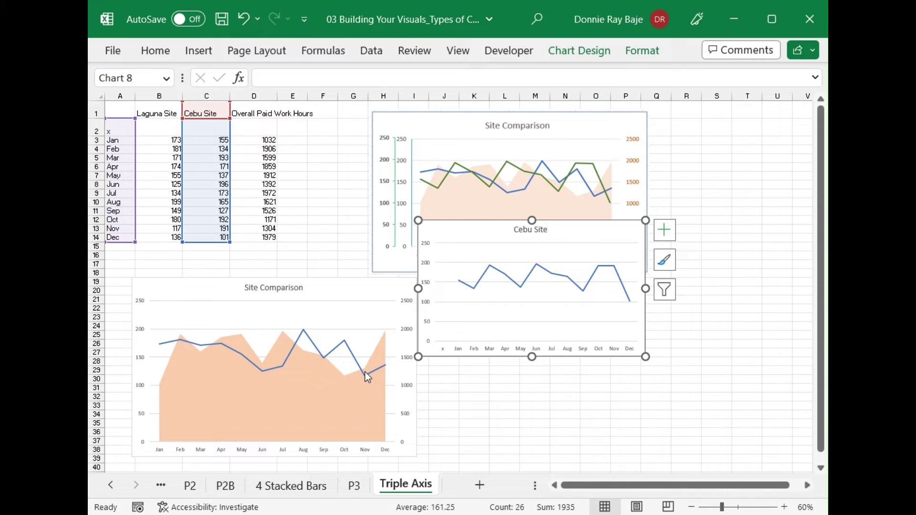
# Place the Cebu chart over the upper picture's right side and smooth the Laguna Site line.
pyautogui.moveTo(475, 242); pyautogui.dragTo(582, 226)
pyautogui.click(341, 350)
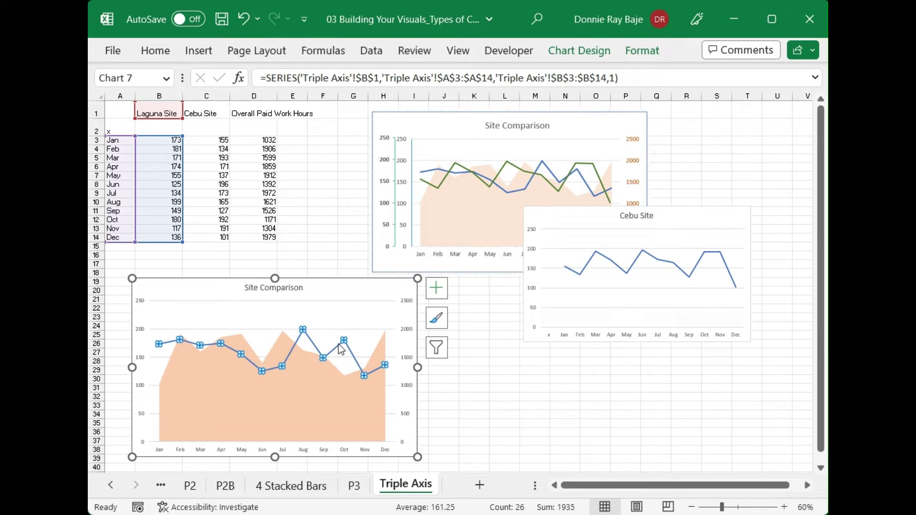
pyautogui.rightClick(340, 350)
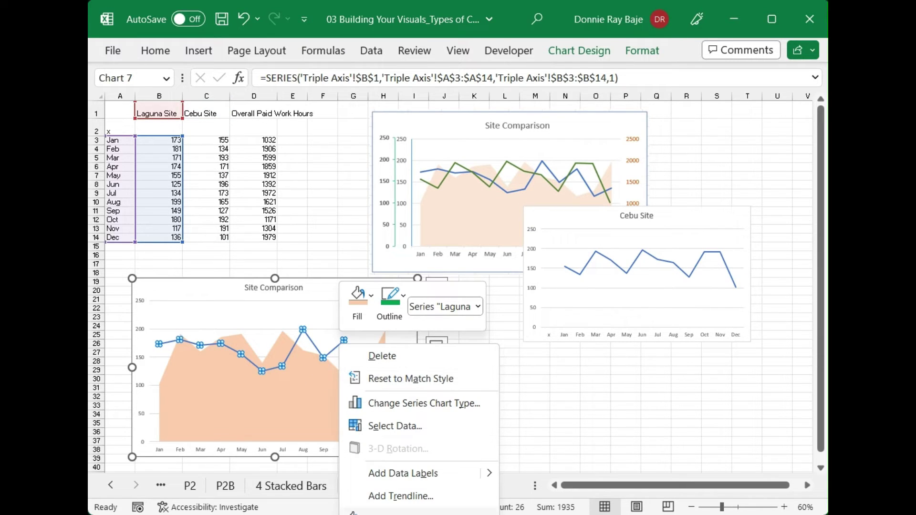
pyautogui.click(396, 513)
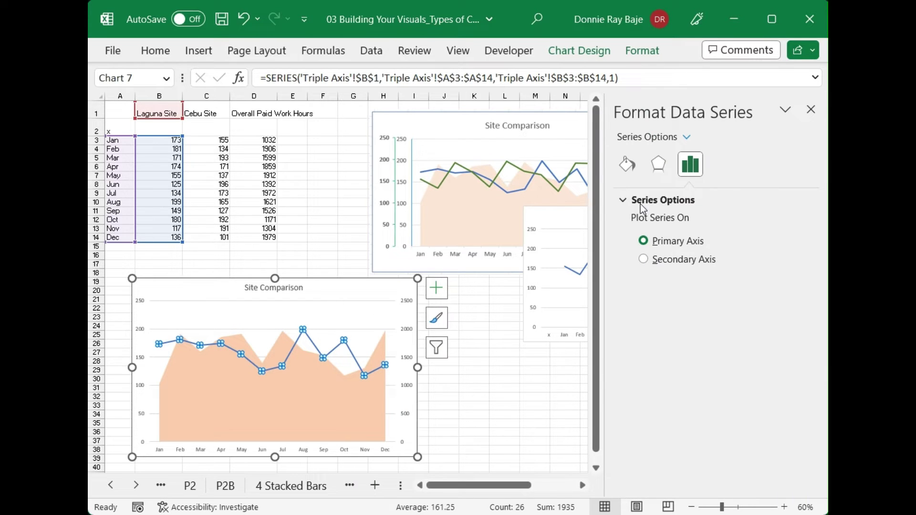
pyautogui.click(629, 160)
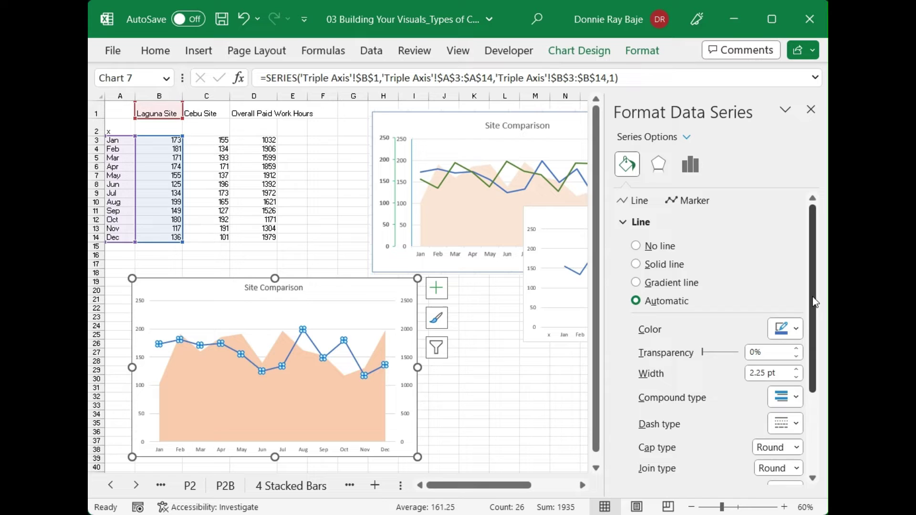
pyautogui.moveTo(812, 297); pyautogui.dragTo(817, 419)
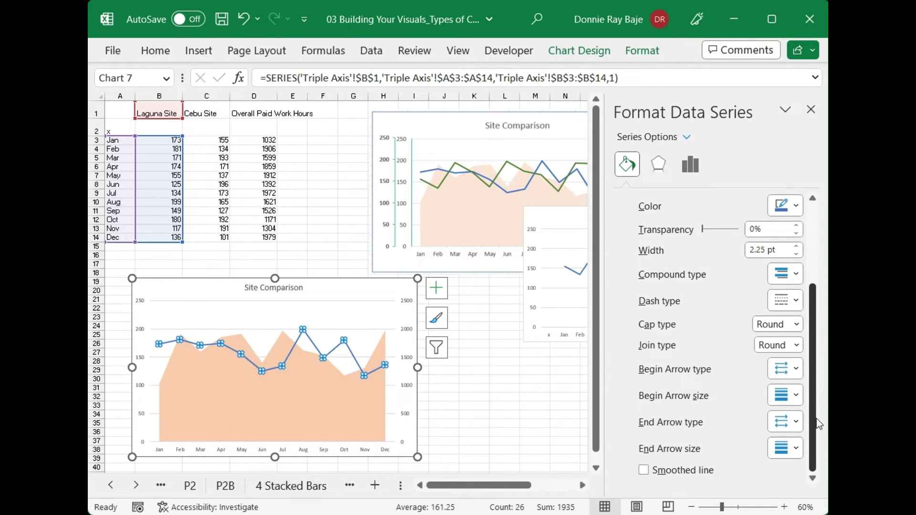
pyautogui.click(644, 471)
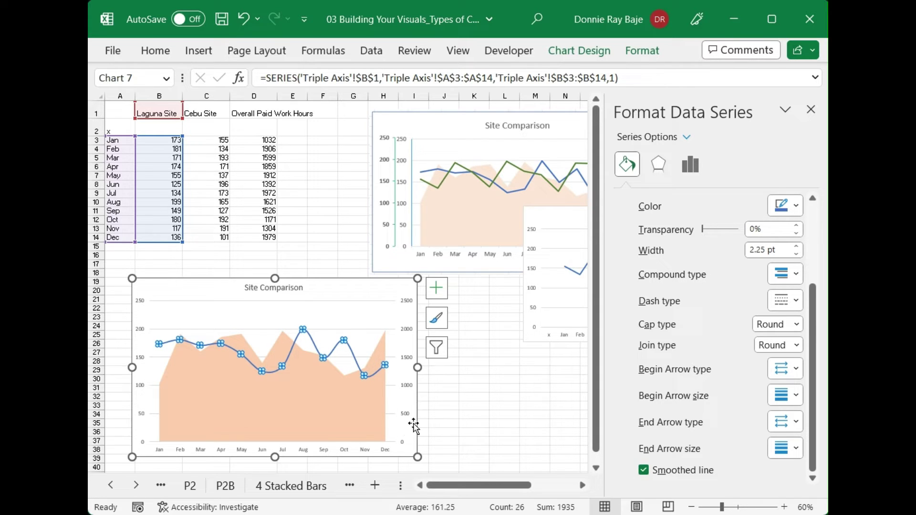
pyautogui.click(433, 417)
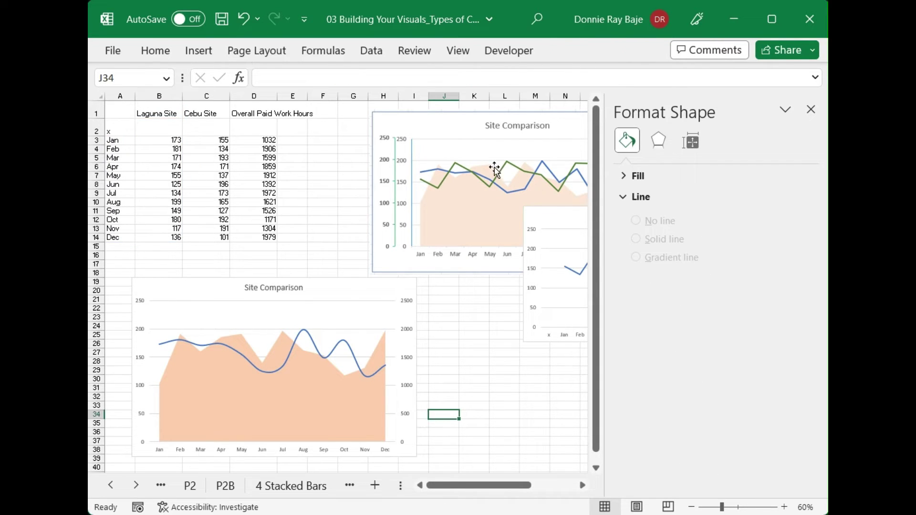
# Nudge the Cebu Site chart slightly down-left and remove its gridlines.
pyautogui.click(811, 109)
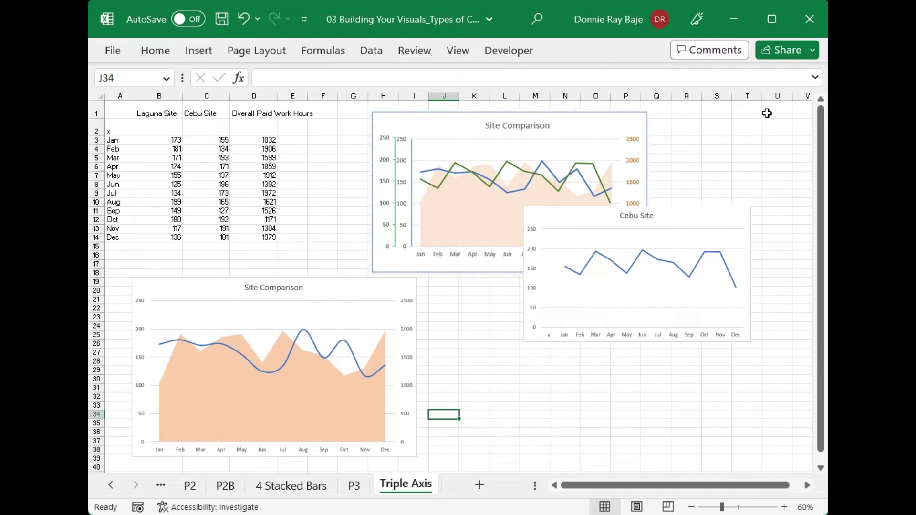
pyautogui.click(675, 225)
pyautogui.moveTo(654, 225); pyautogui.dragTo(607, 239)
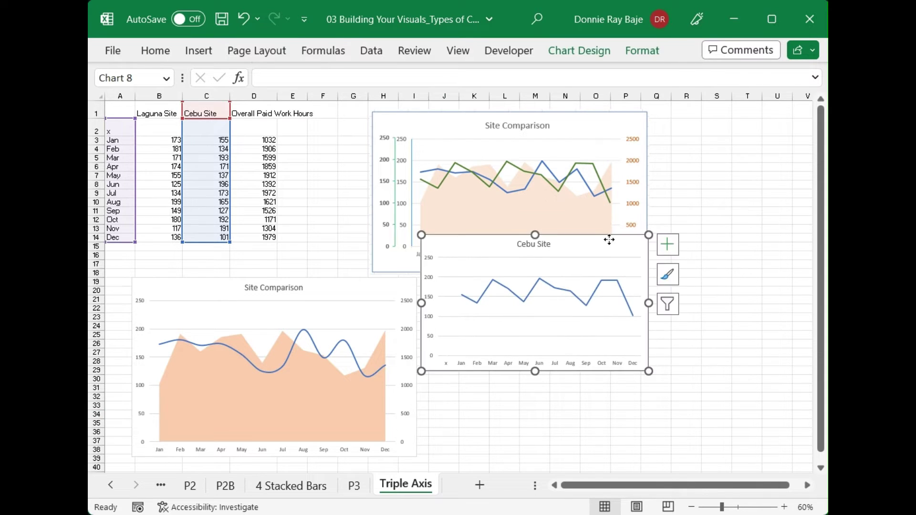
pyautogui.click(667, 243)
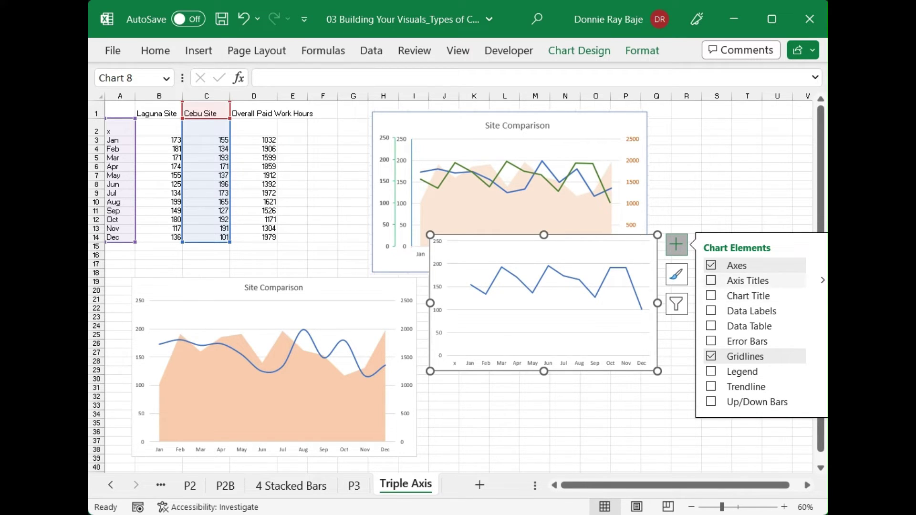
pyautogui.click(711, 357)
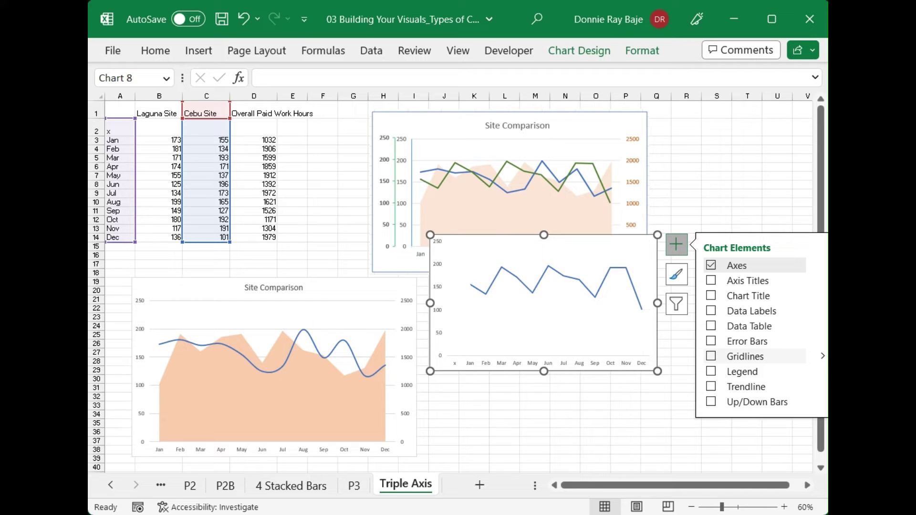
# Colour the Cebu Site series line green in Format Data Series.
pyautogui.click(608, 271)
pyautogui.rightClick(608, 273)
pyautogui.click(652, 445)
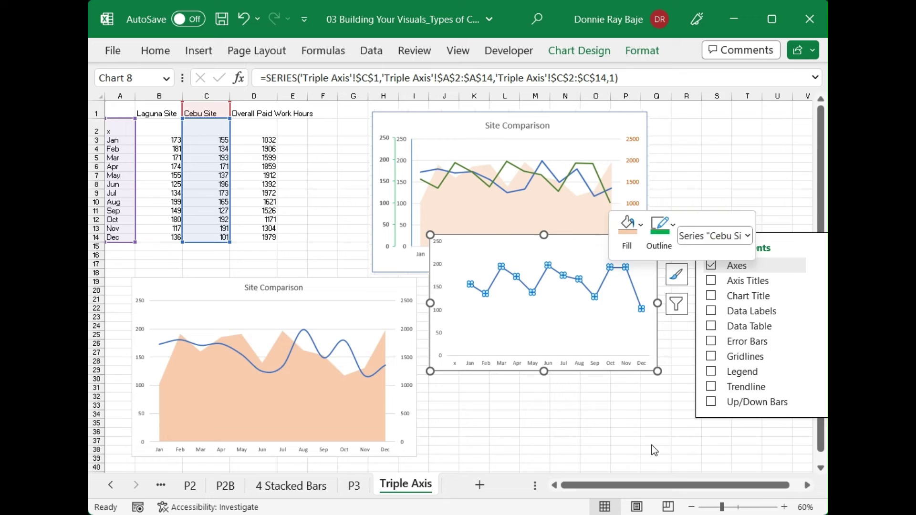
pyautogui.click(628, 164)
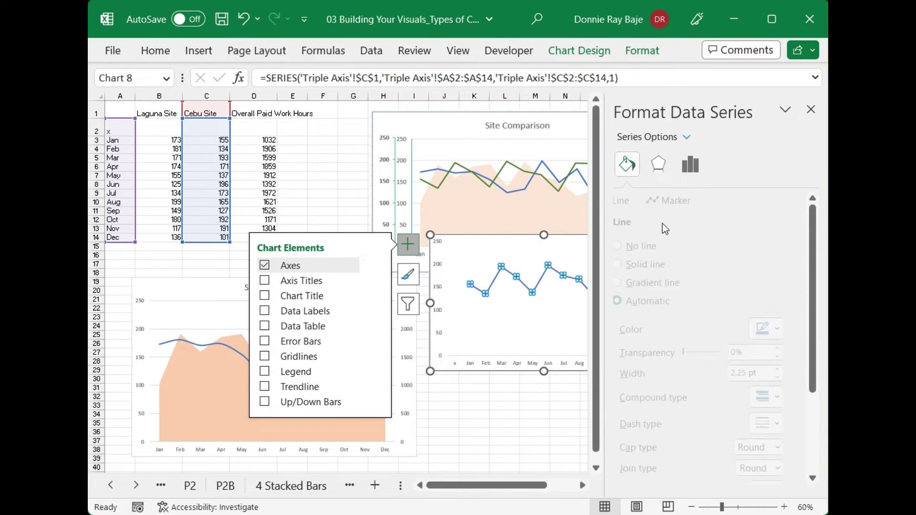
pyautogui.scroll(-5, 723, 419)
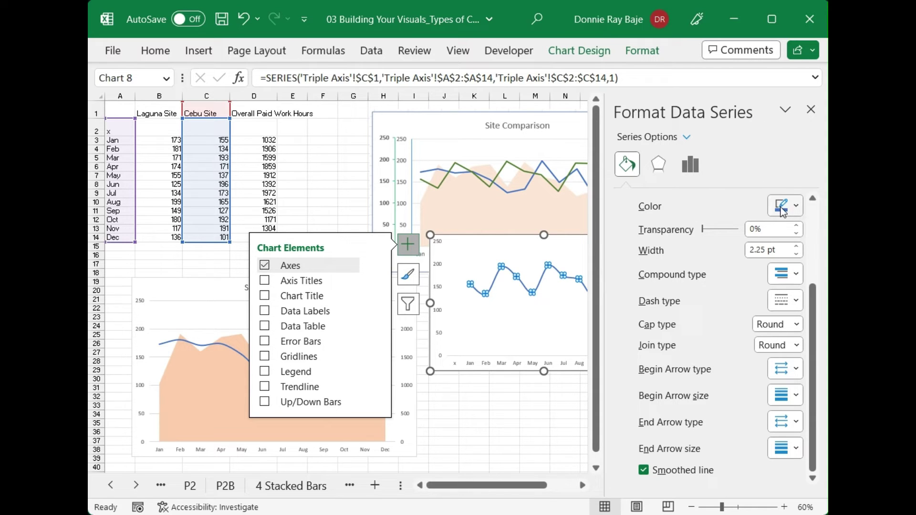
pyautogui.click(797, 208)
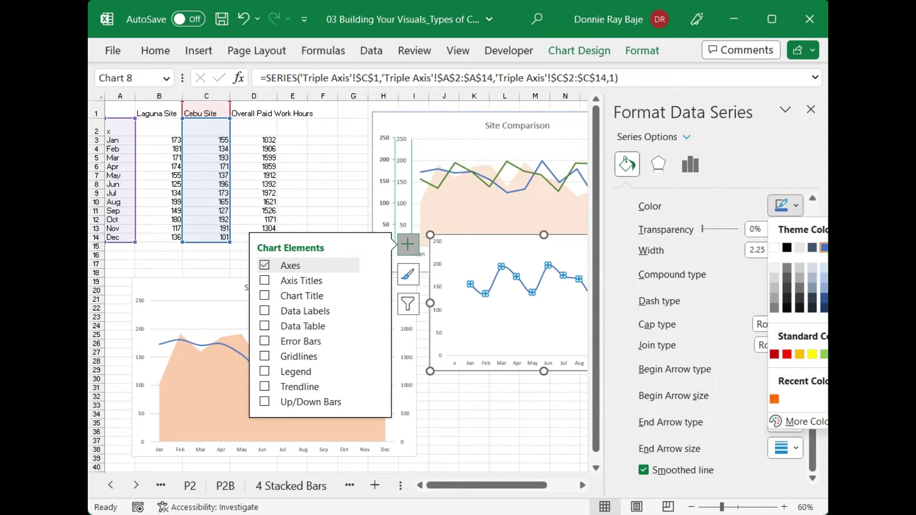
pyautogui.click(825, 354)
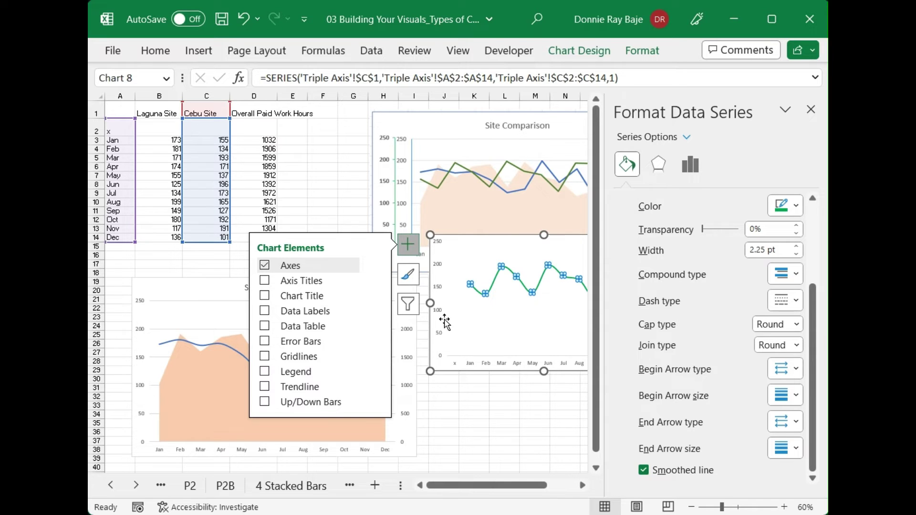
pyautogui.click(460, 431)
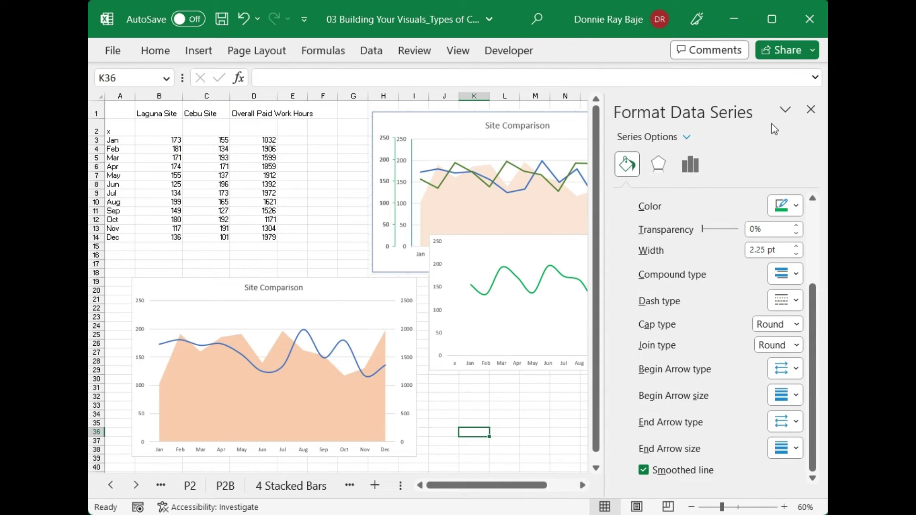
pyautogui.click(811, 110)
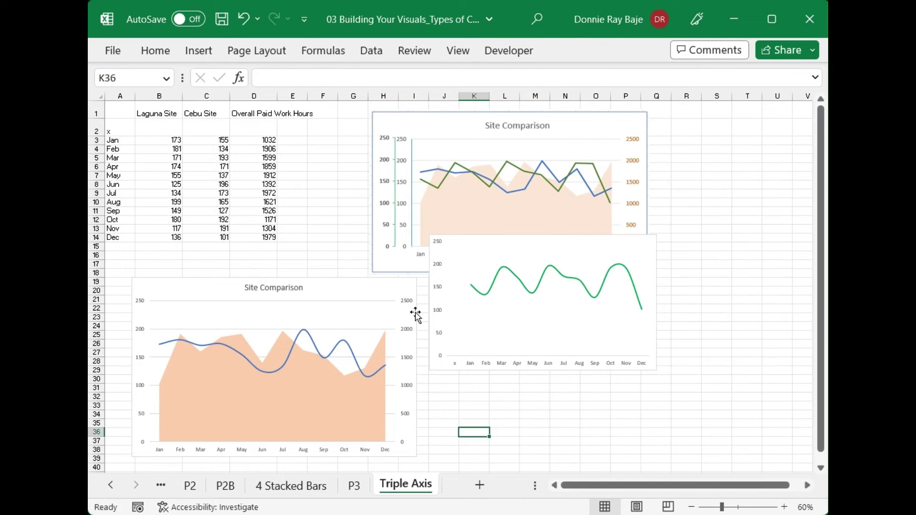
pyautogui.click(652, 244)
pyautogui.click(677, 245)
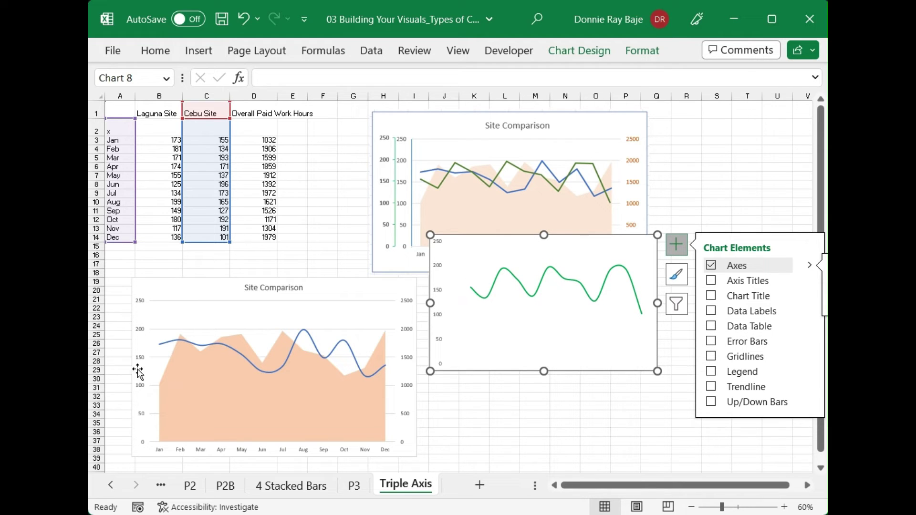
# Make the lower chart's secondary vertical axis labels bold.
pyautogui.click(222, 286)
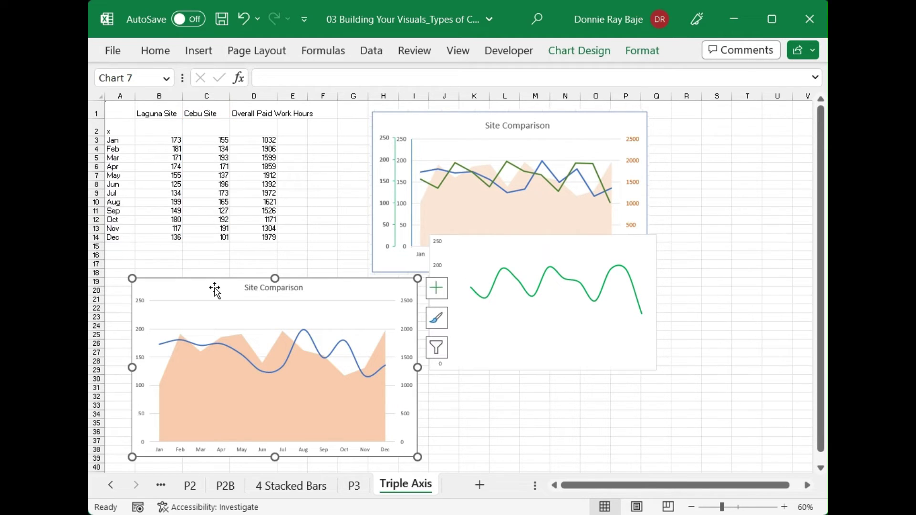
pyautogui.click(409, 298)
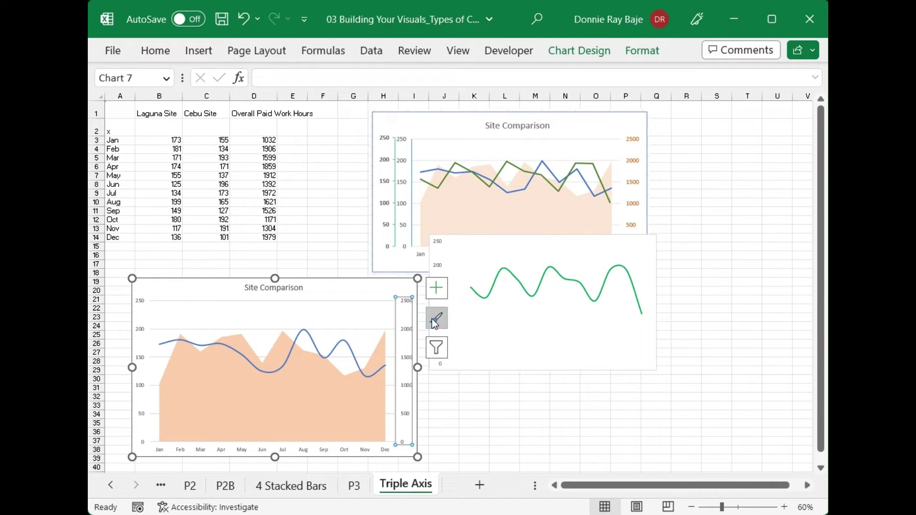
pyautogui.rightClick(404, 302)
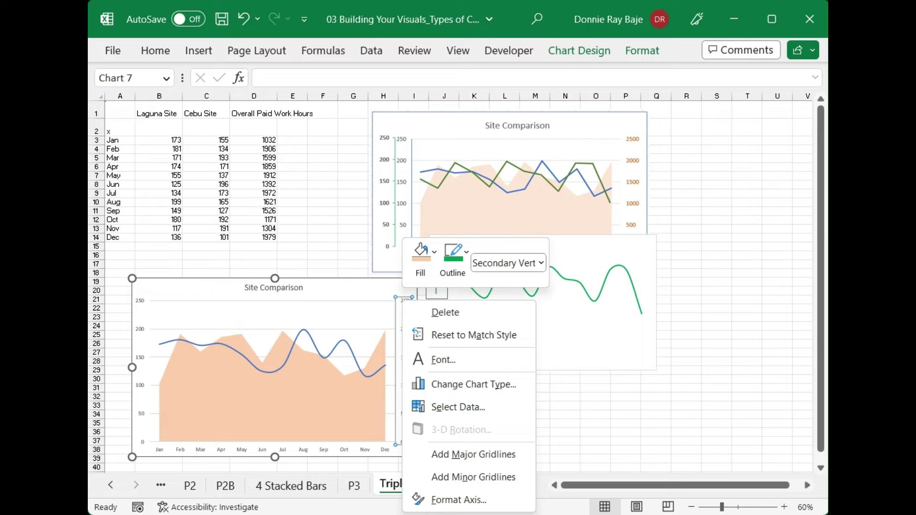
pyautogui.click(400, 317)
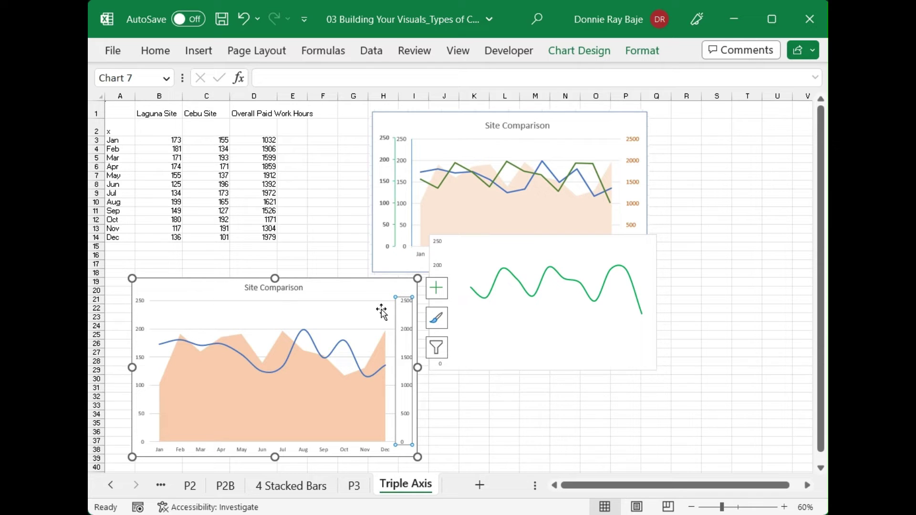
pyautogui.click(156, 50)
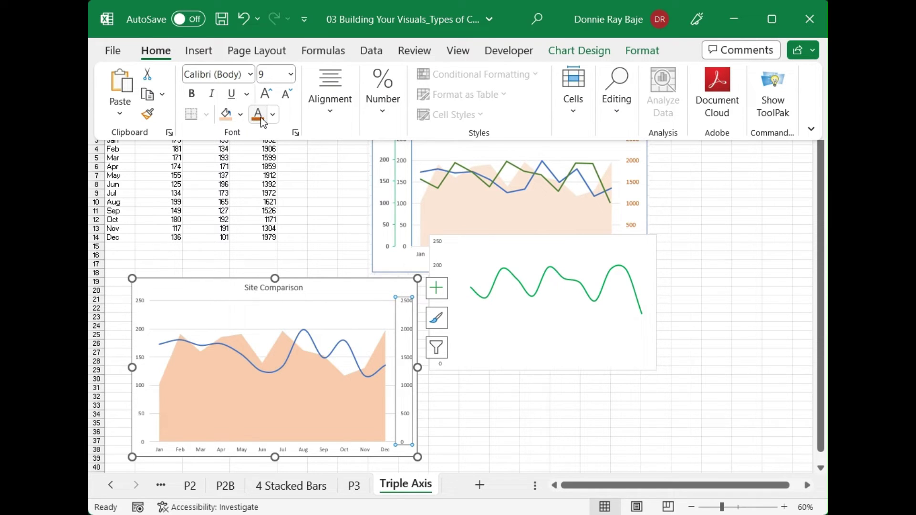
pyautogui.click(192, 93)
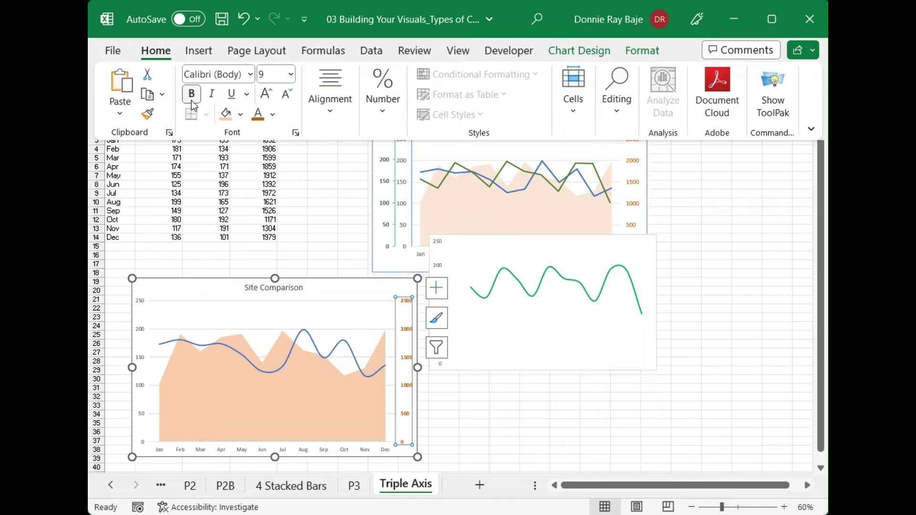
# Make the lower chart's left axis labels blue and bold.
pyautogui.click(141, 308)
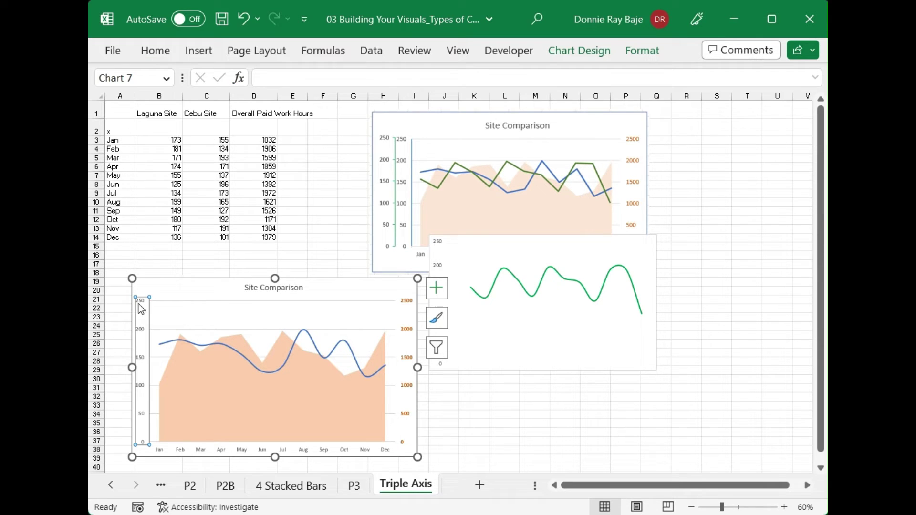
pyautogui.click(148, 56)
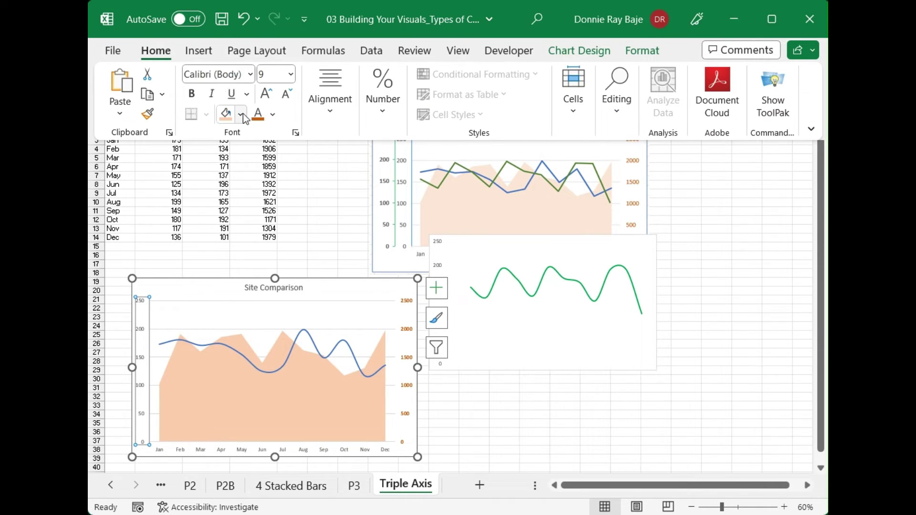
pyautogui.click(272, 115)
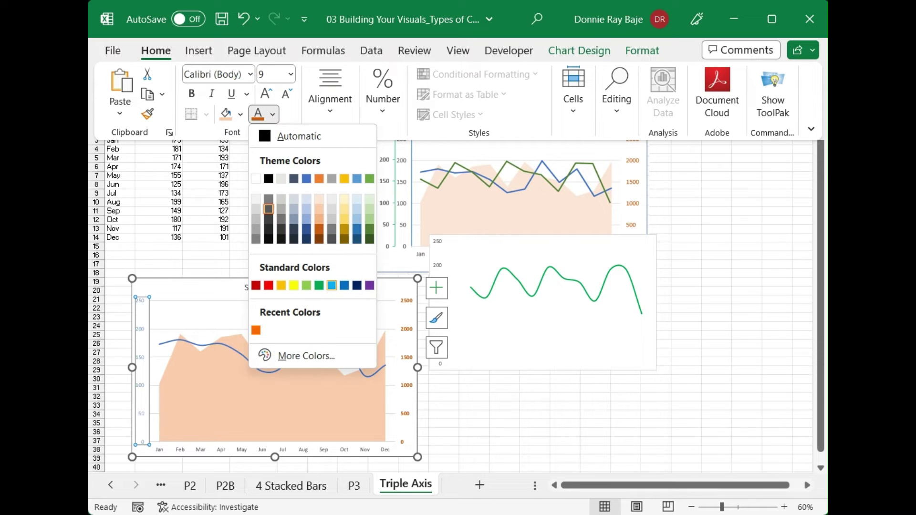
pyautogui.click(344, 285)
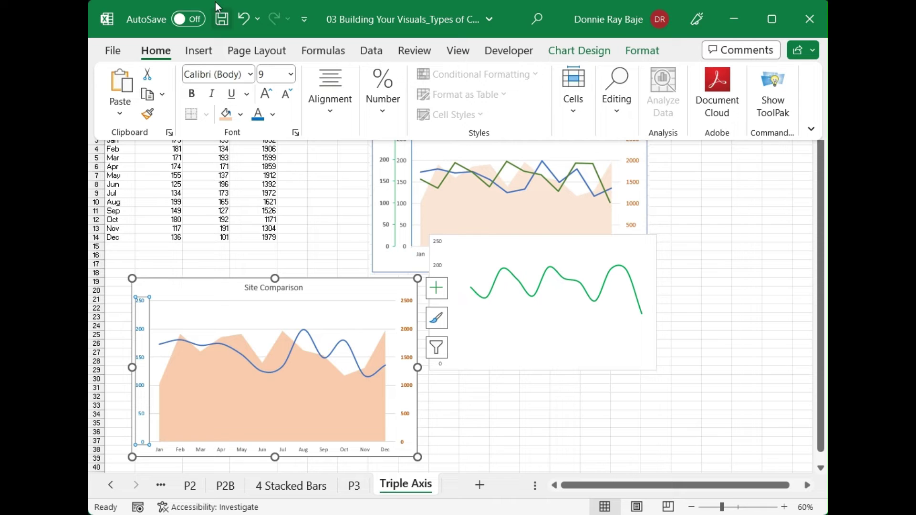
pyautogui.click(192, 94)
# Set the left axis major tick marks to Outside.
pyautogui.rightClick(148, 311)
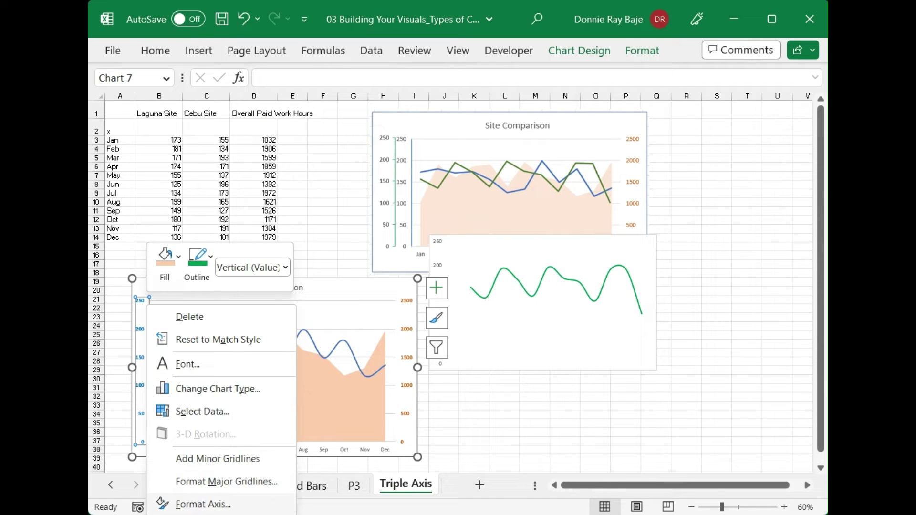
pyautogui.click(205, 504)
pyautogui.scroll(-2, 734, 397)
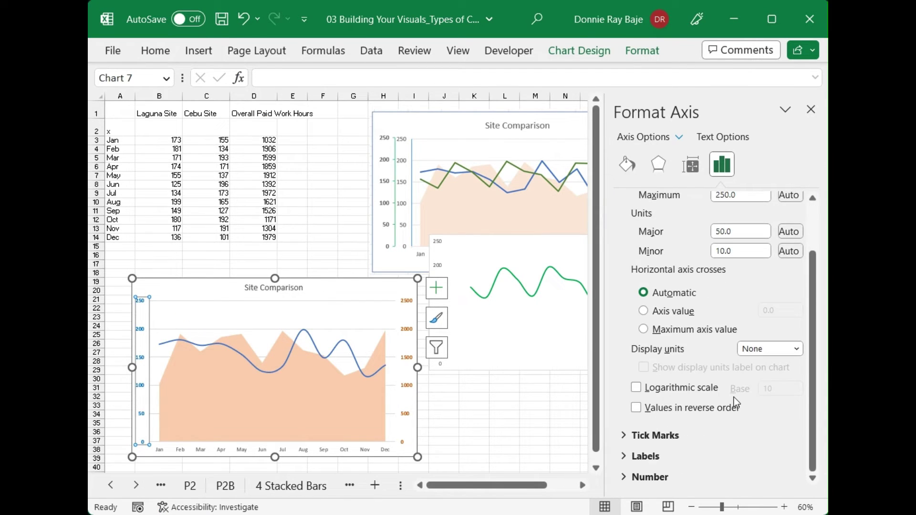
pyautogui.click(626, 436)
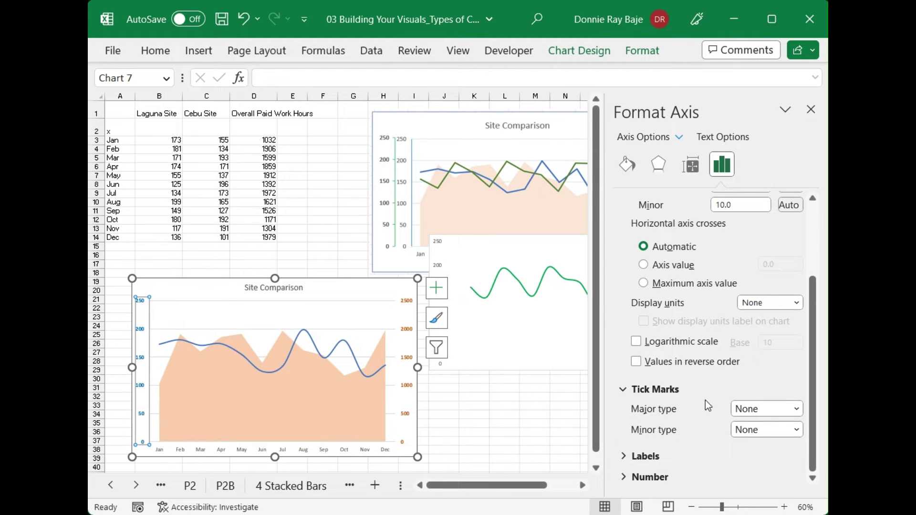
pyautogui.click(790, 409)
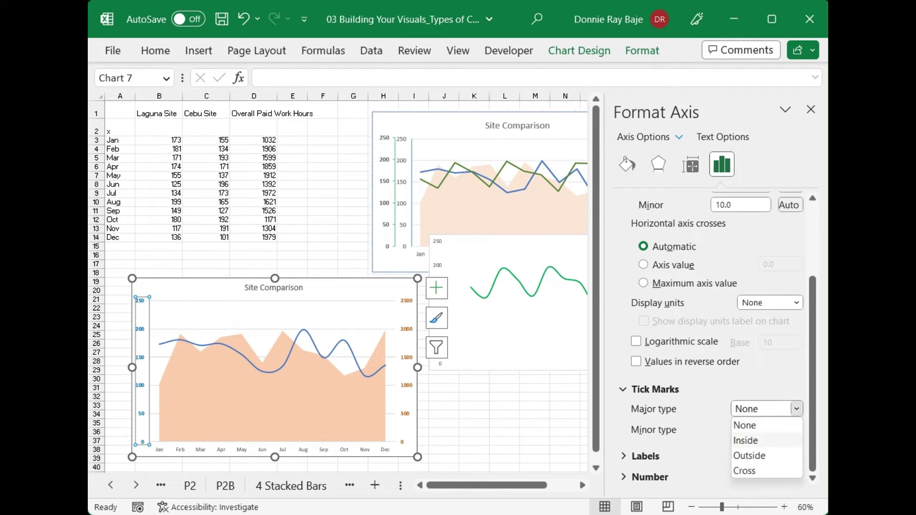
pyautogui.click(753, 454)
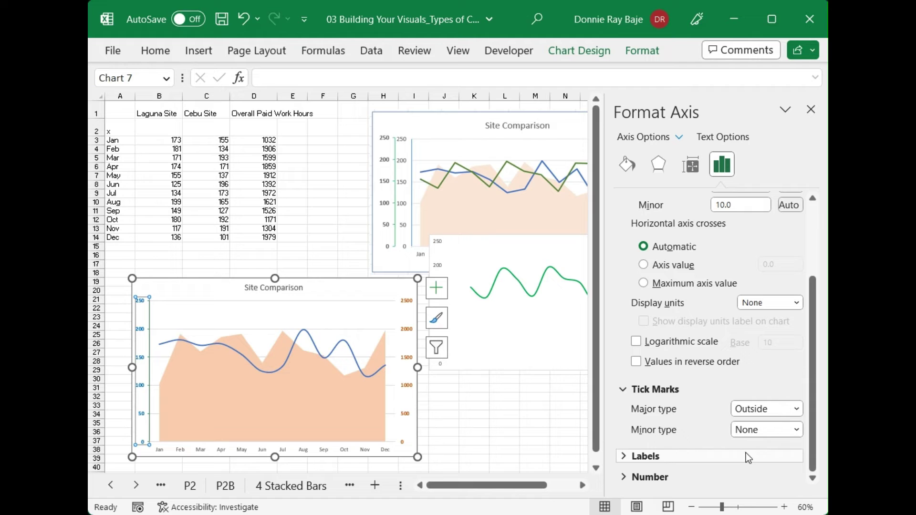
pyautogui.click(795, 410)
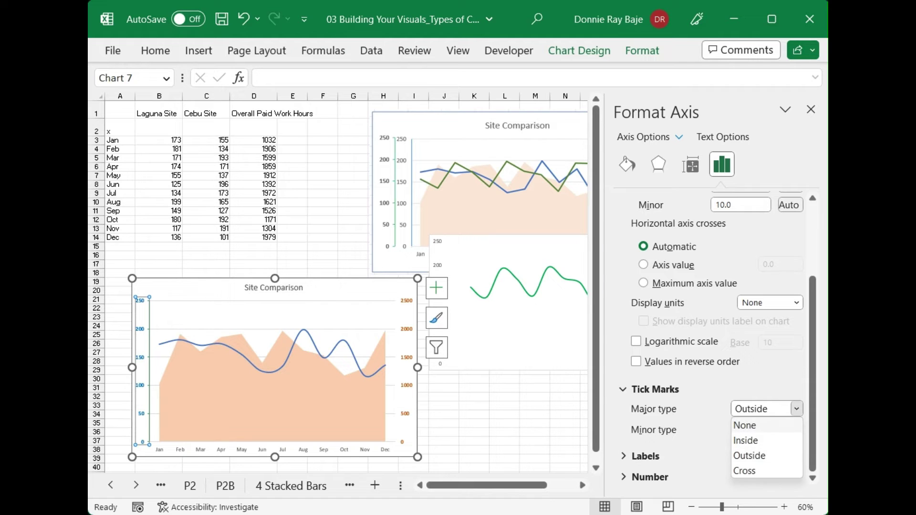
pyautogui.click(751, 425)
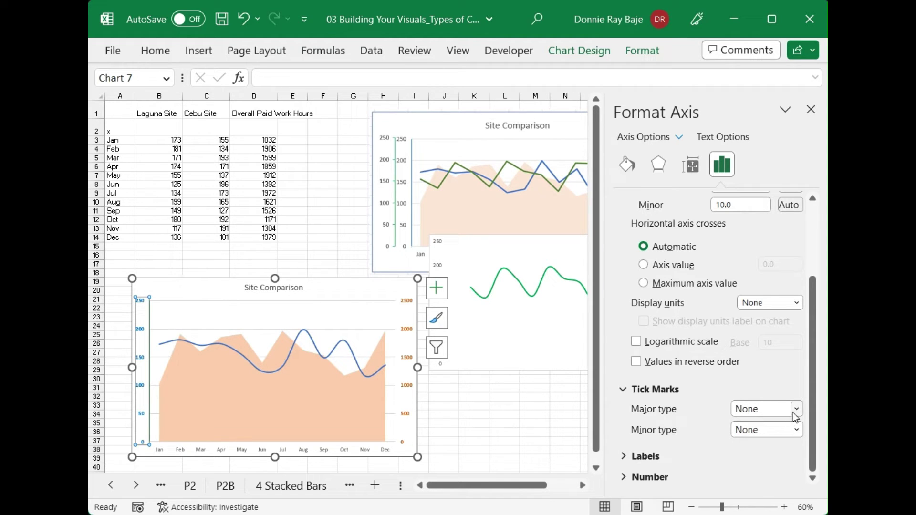
pyautogui.click(795, 411)
pyautogui.click(758, 453)
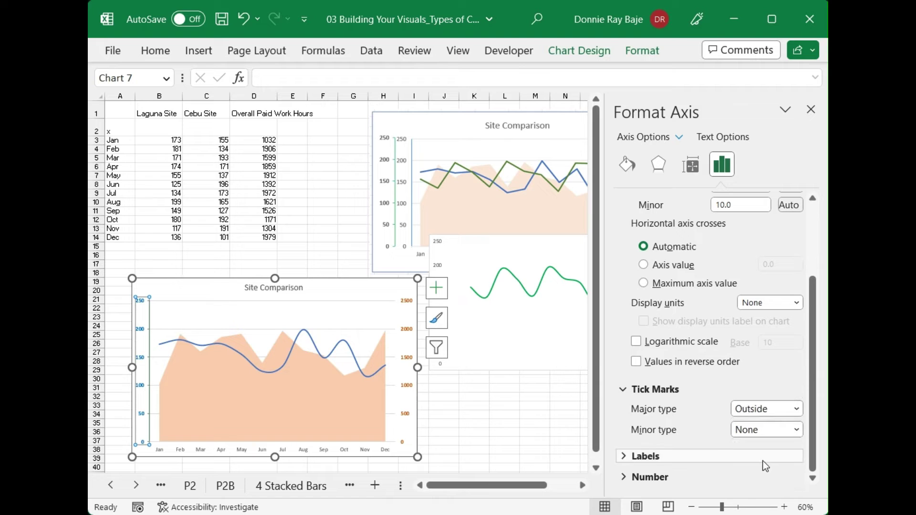
# Set the green line chart's vertical axis major tick marks to Outside.
pyautogui.click(443, 247)
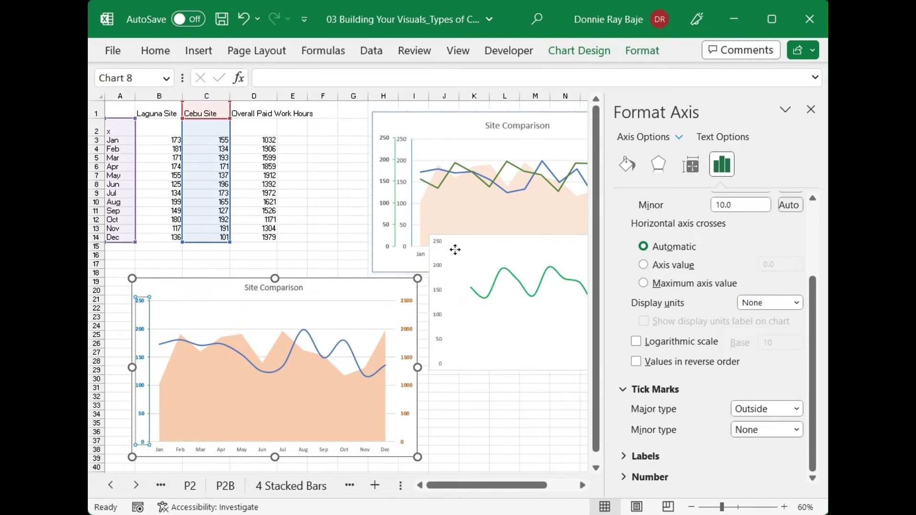
pyautogui.click(443, 246)
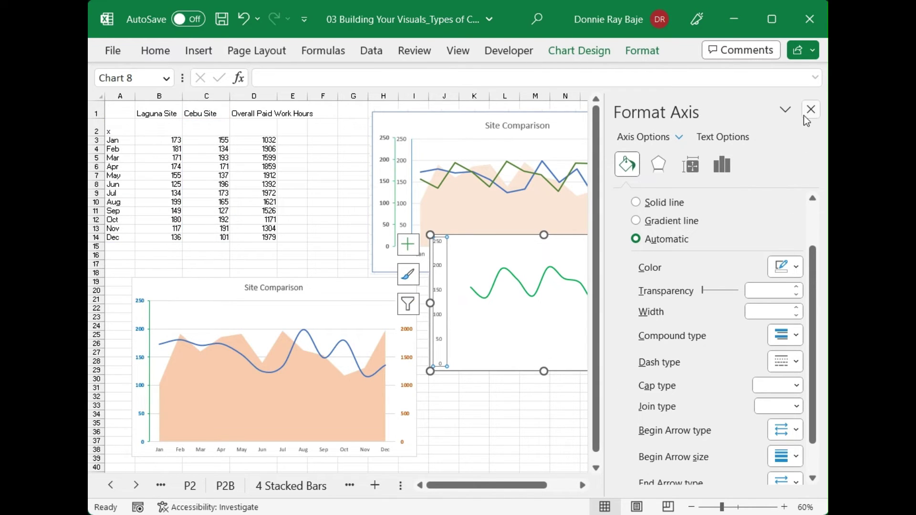
pyautogui.scroll(-1, 771, 376)
pyautogui.scroll(2, 771, 376)
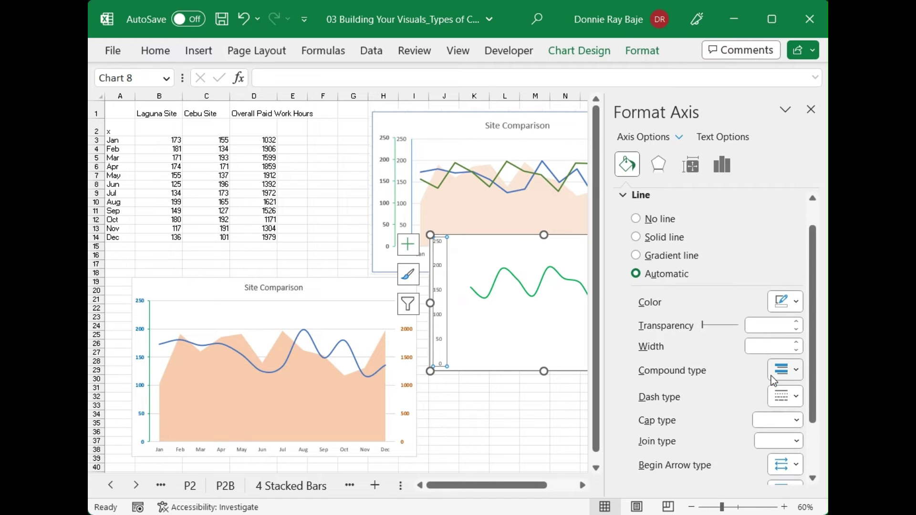
pyautogui.scroll(1, 772, 376)
pyautogui.scroll(-1, 692, 291)
pyautogui.scroll(1, 632, 229)
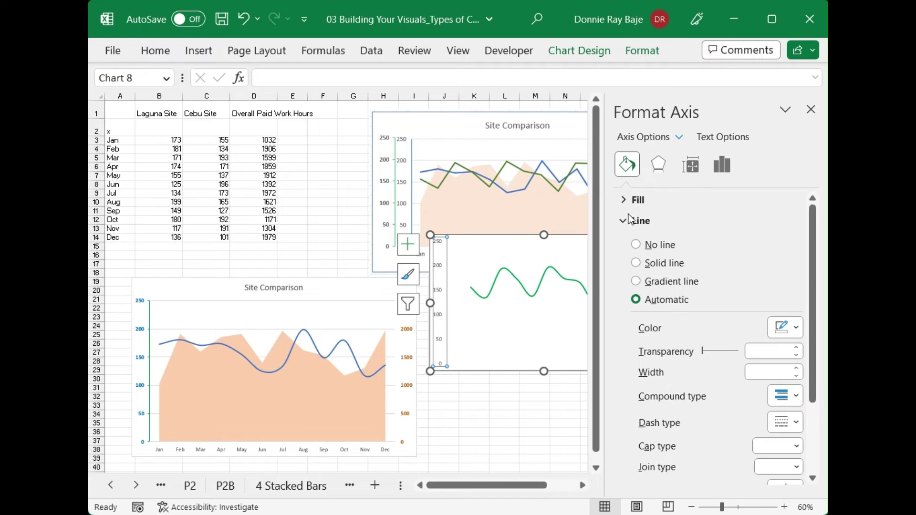
pyautogui.click(633, 221)
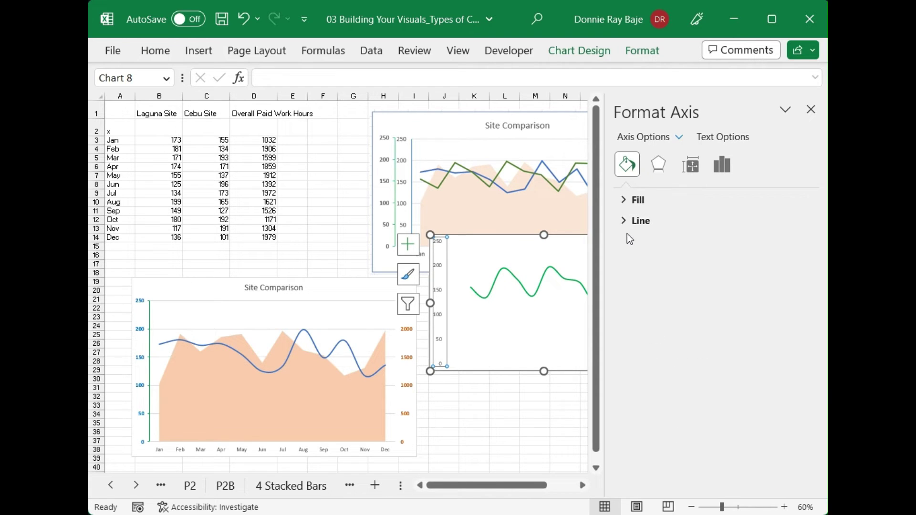
pyautogui.click(660, 163)
pyautogui.click(719, 167)
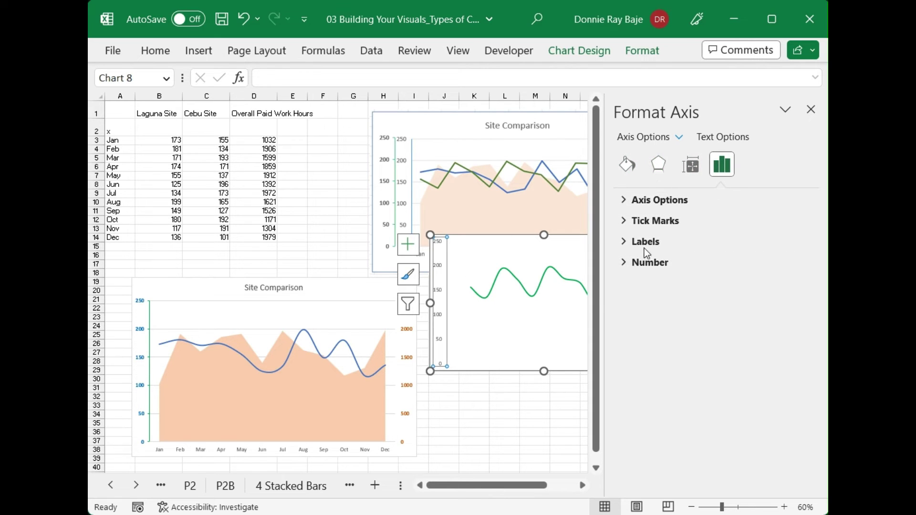
pyautogui.click(637, 220)
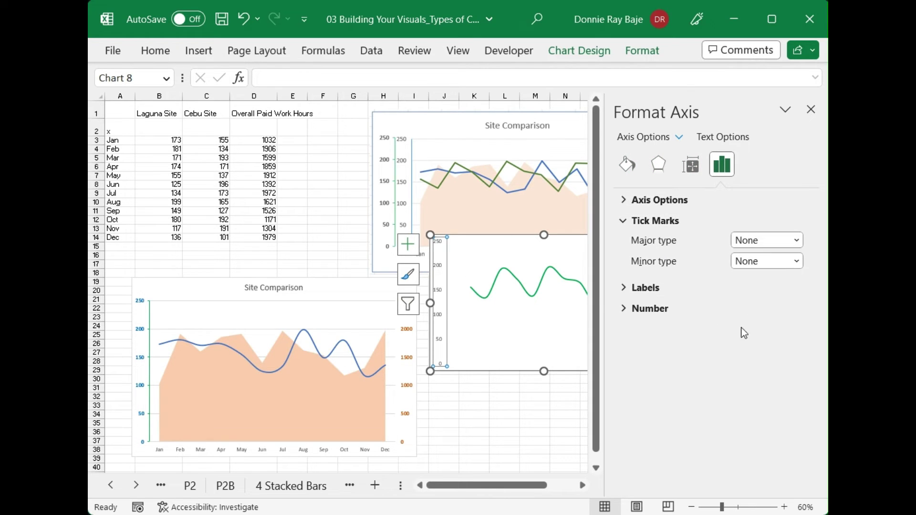
pyautogui.click(797, 242)
pyautogui.click(754, 286)
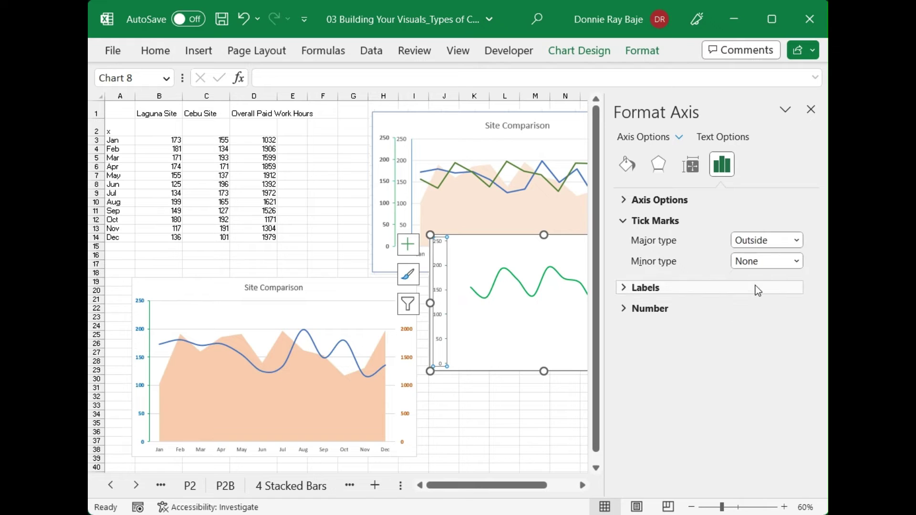
pyautogui.click(487, 406)
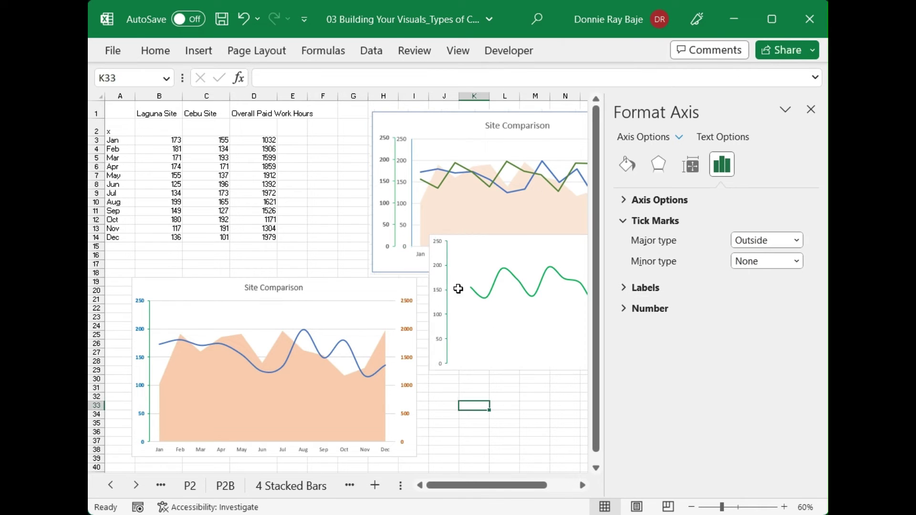
# Colour the green chart's vertical axis labels green.
pyautogui.click(437, 258)
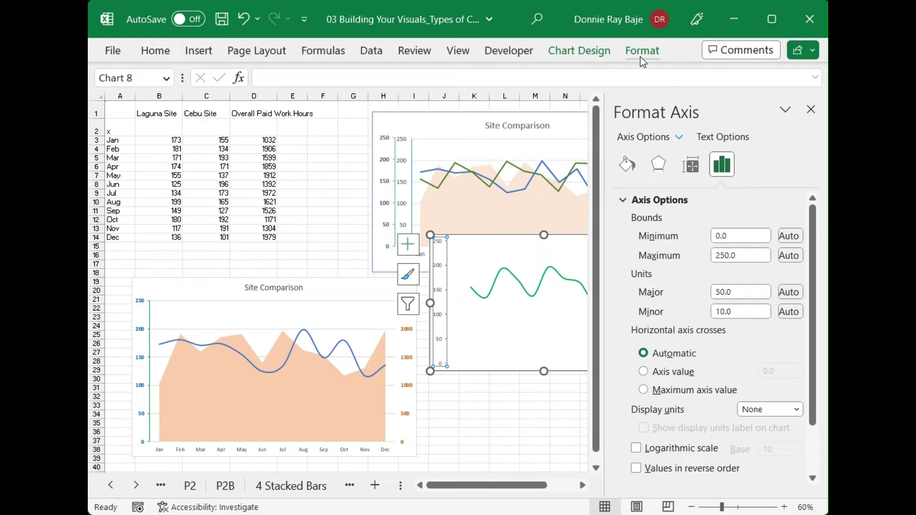
pyautogui.click(164, 57)
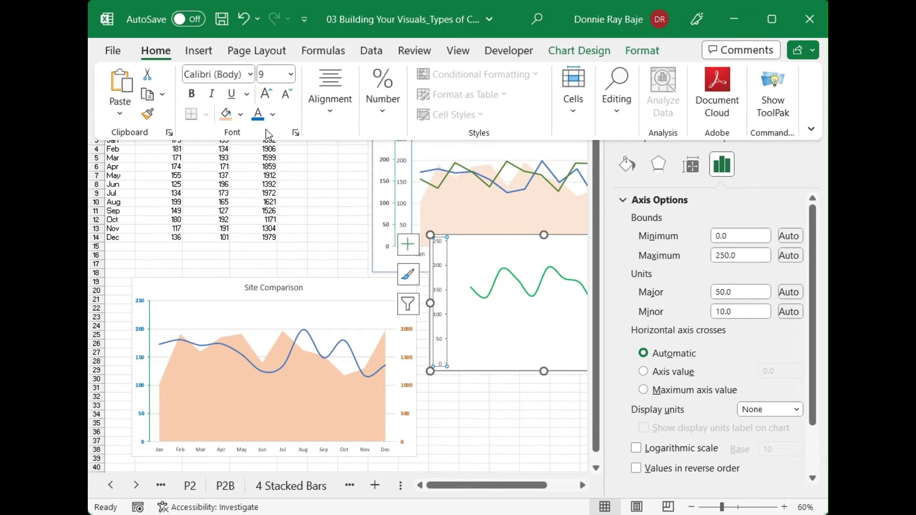
pyautogui.click(273, 122)
pyautogui.click(320, 284)
pyautogui.click(525, 434)
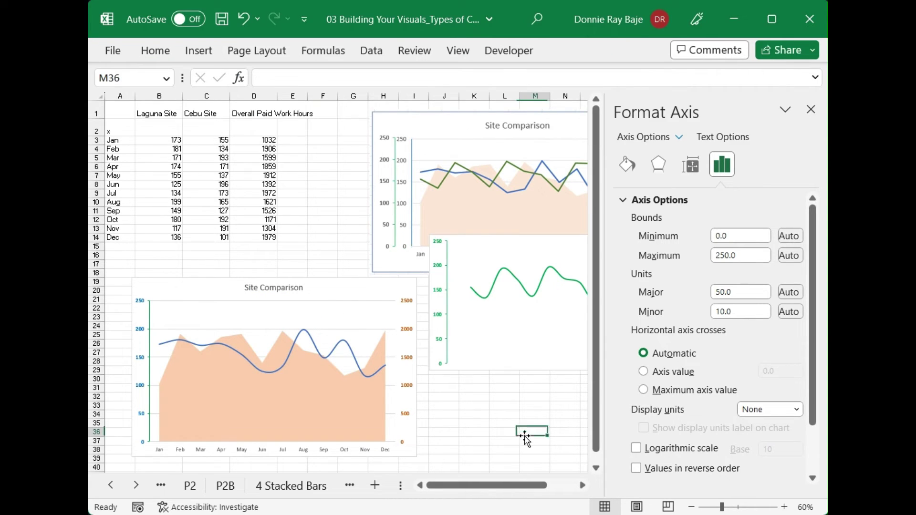
# Move the reference chart picture to the top right and shrink it.
pyautogui.click(811, 110)
pyautogui.click(591, 171)
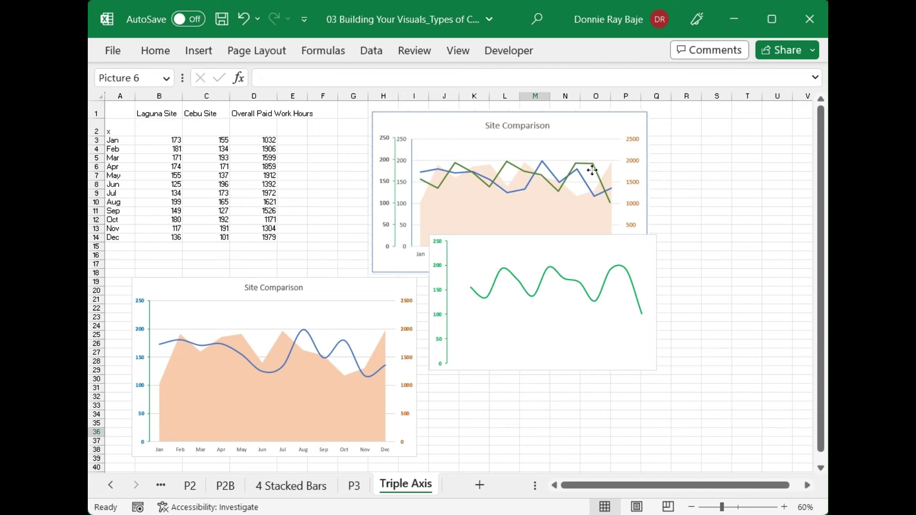
pyautogui.moveTo(591, 170); pyautogui.dragTo(673, 156)
pyautogui.moveTo(725, 267); pyautogui.dragTo(657, 223)
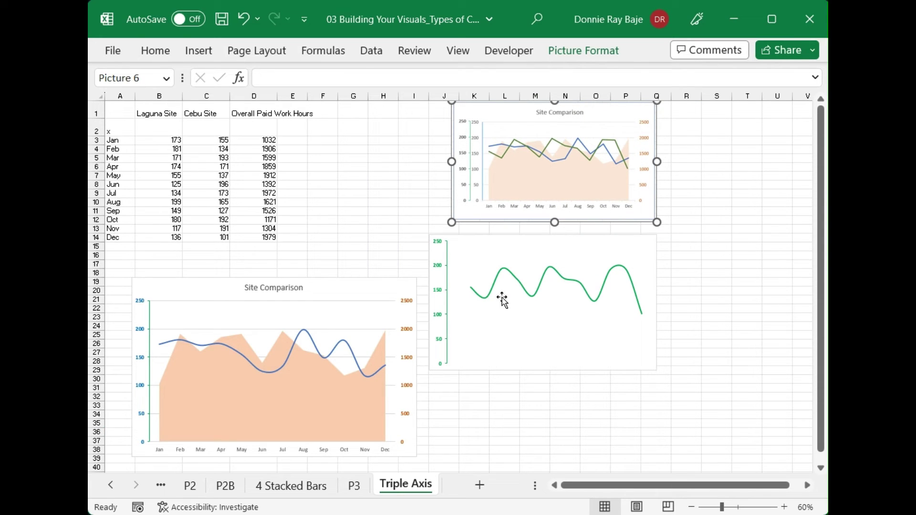
# Move the green line chart and the Site Comparison chart right so they sit side by side.
pyautogui.scroll(-1, 472, 397)
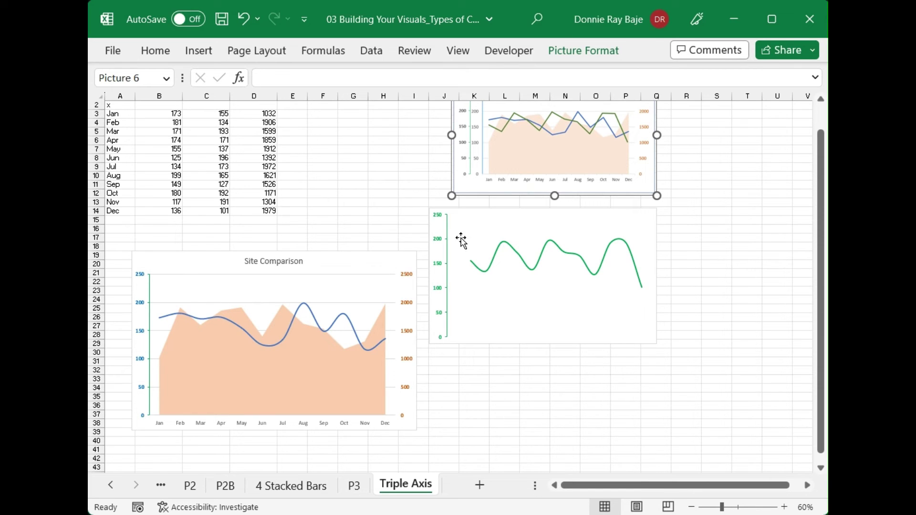
pyautogui.click(476, 221)
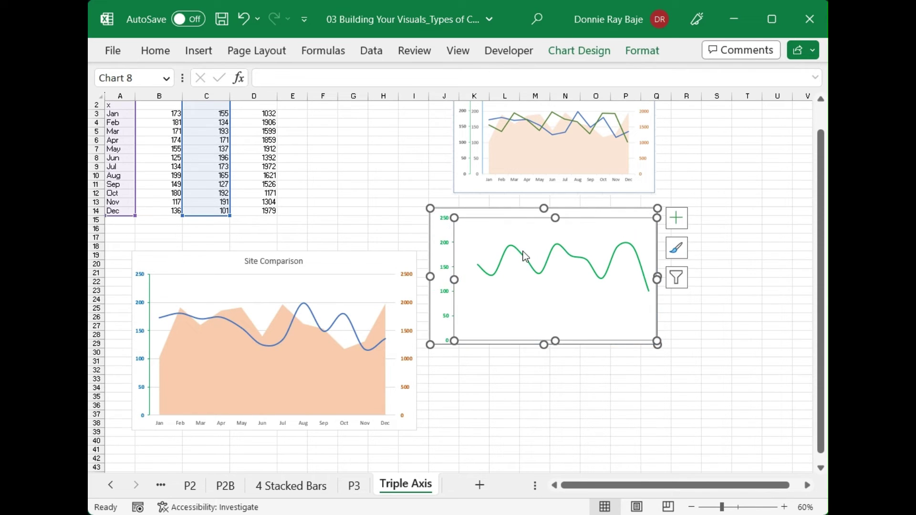
pyautogui.moveTo(508, 214); pyautogui.dragTo(664, 240)
pyautogui.moveTo(375, 258); pyautogui.dragTo(485, 243)
# Set the Site Comparison chart area's border to No line.
pyautogui.click(331, 213)
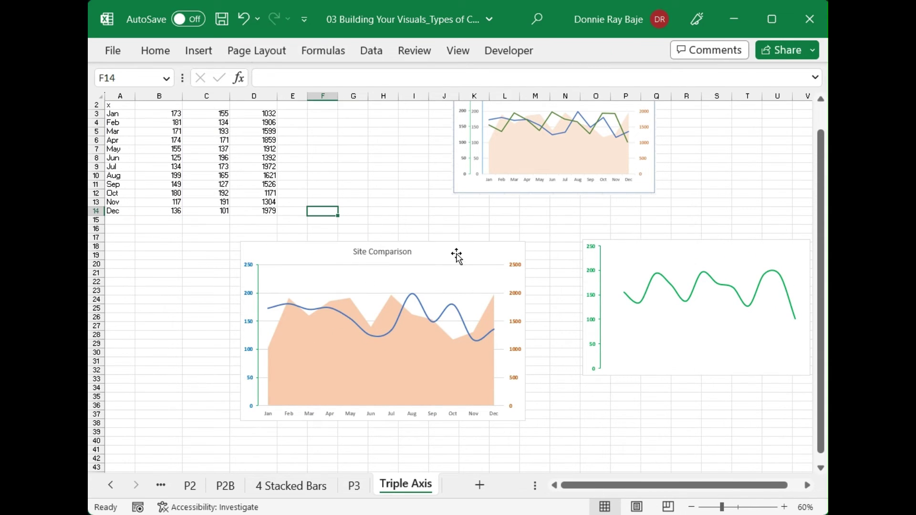
pyautogui.doubleClick(451, 249)
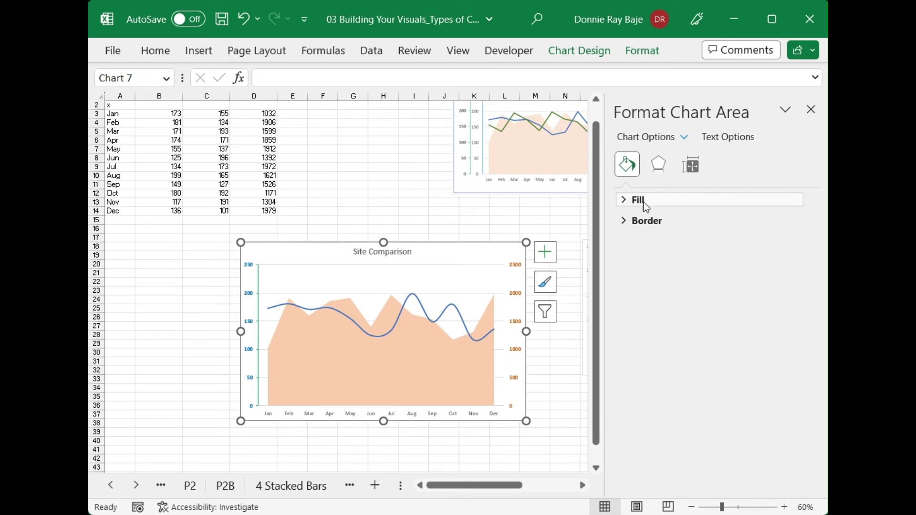
pyautogui.click(629, 222)
pyautogui.click(653, 246)
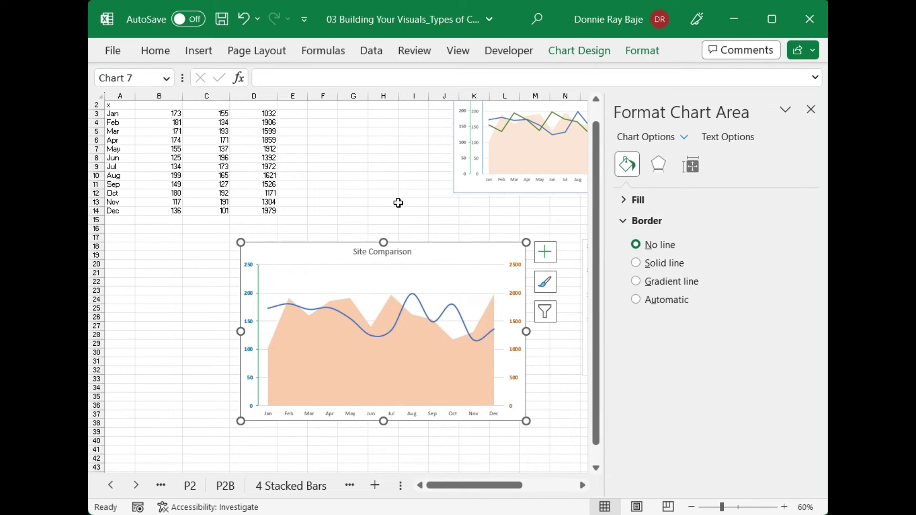
pyautogui.click(400, 202)
pyautogui.click(819, 113)
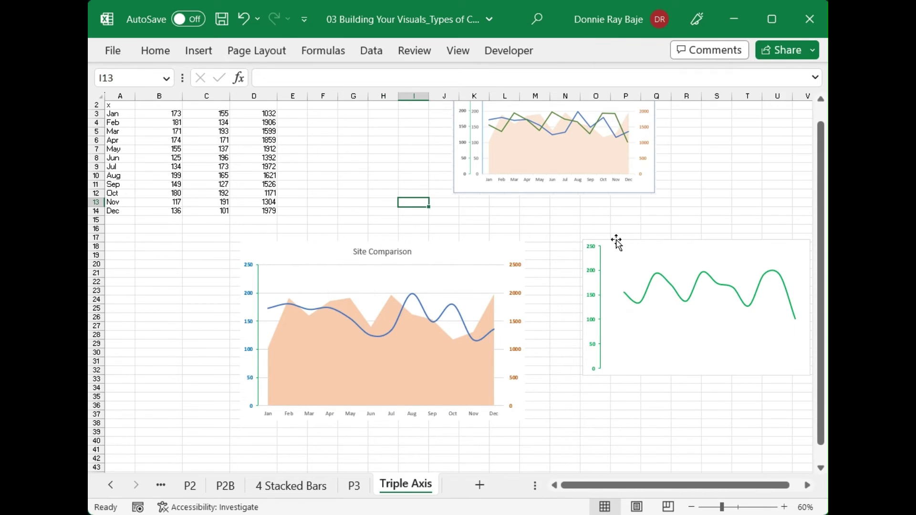
# Remove the border from the green line chart.
pyautogui.click(613, 242)
pyautogui.rightClick(614, 241)
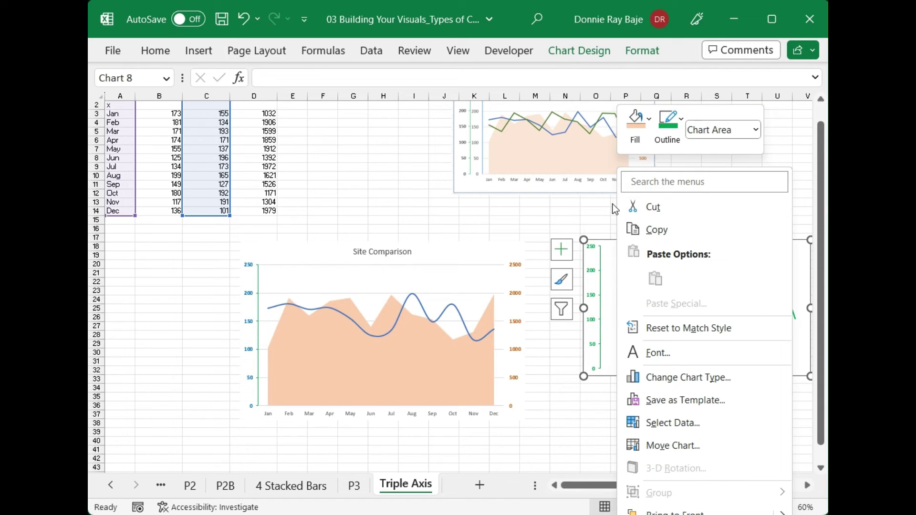
pyautogui.press('Escape')
pyautogui.rightClick(609, 369)
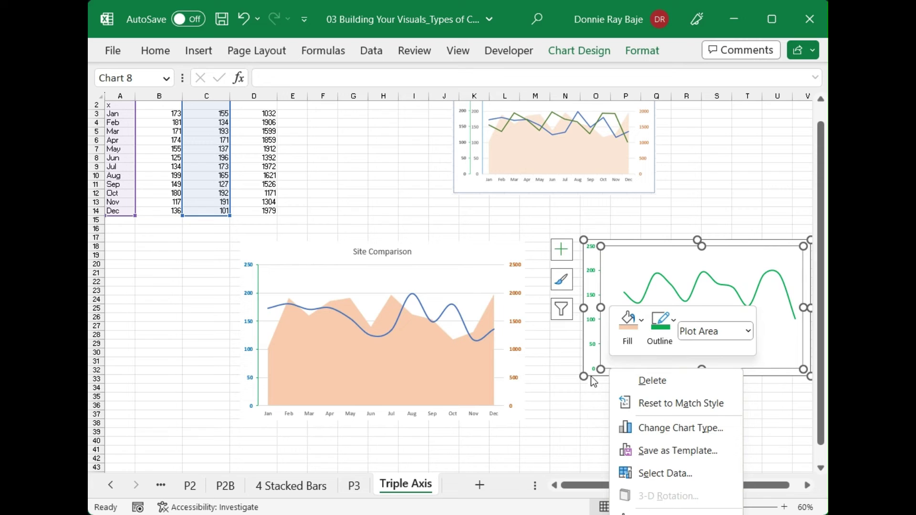
pyautogui.click(582, 399)
pyautogui.click(614, 245)
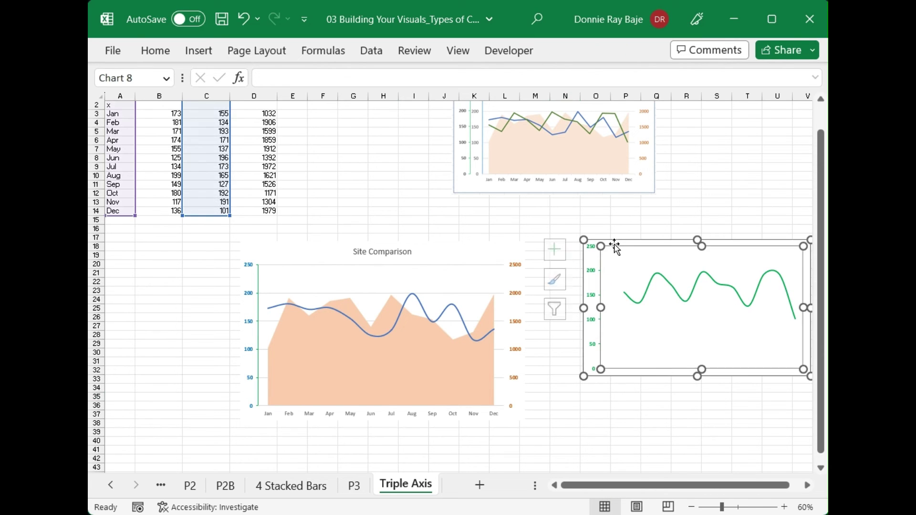
pyautogui.rightClick(614, 243)
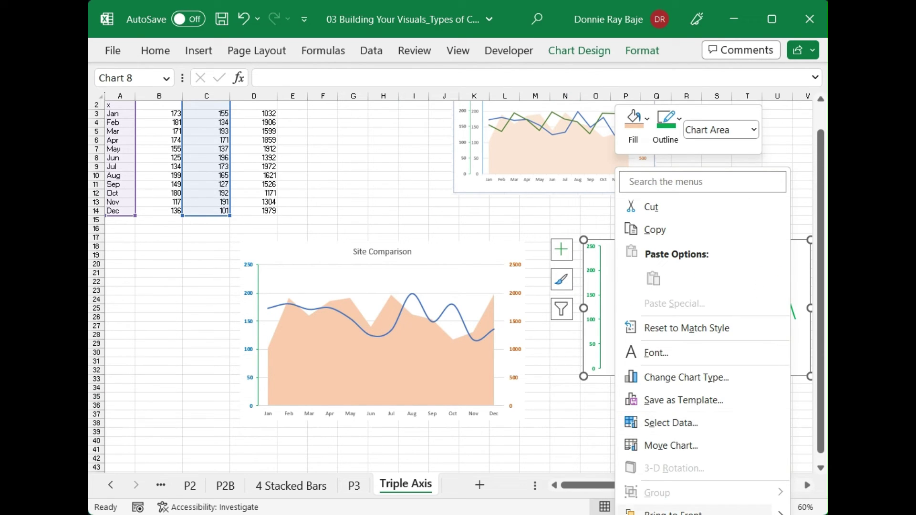
pyautogui.click(677, 457)
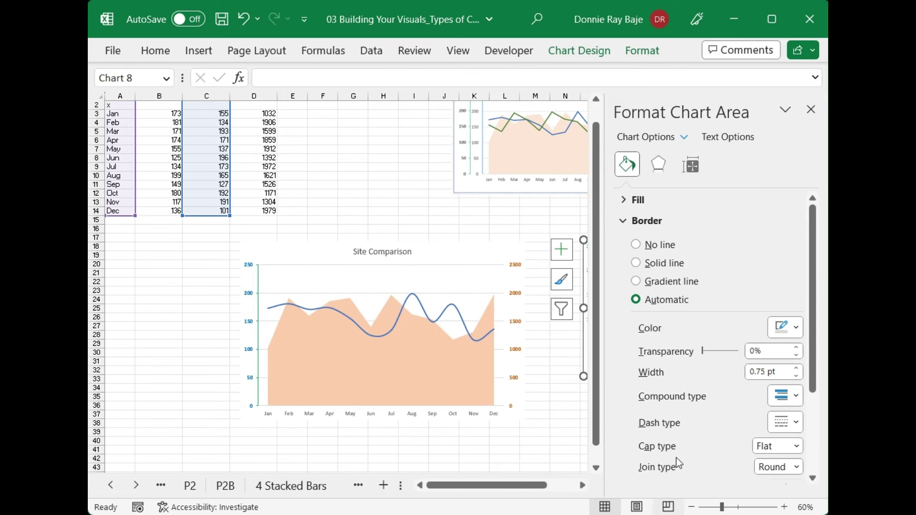
pyautogui.click(649, 248)
pyautogui.click(566, 325)
pyautogui.click(564, 396)
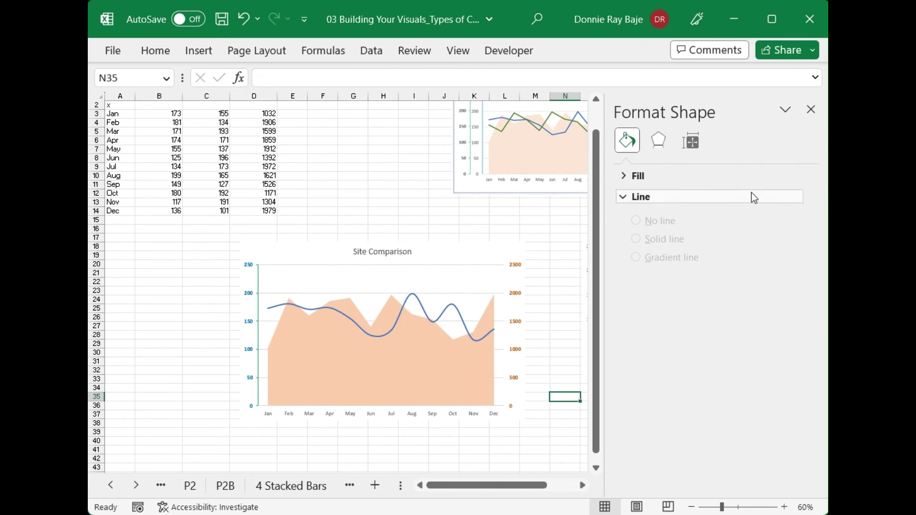
pyautogui.click(811, 111)
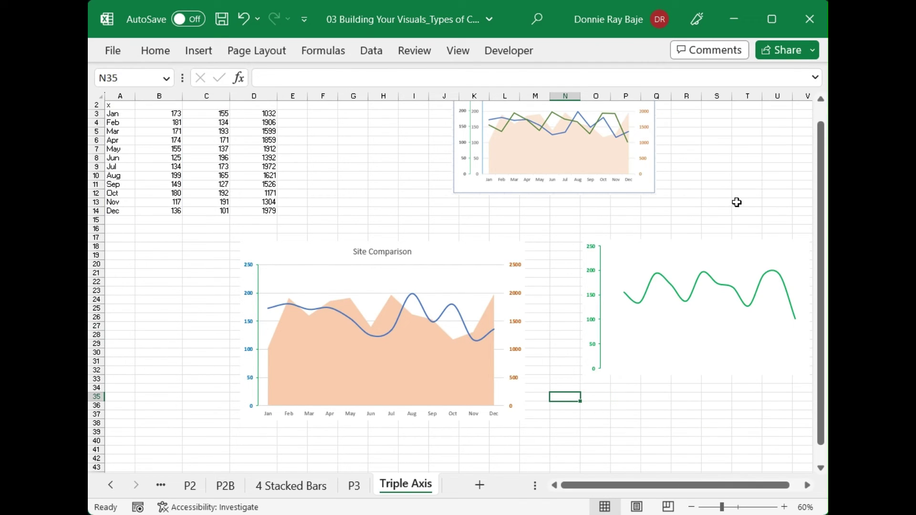
# Set the green line chart's fill to No Fill so it is transparent.
pyautogui.click(725, 238)
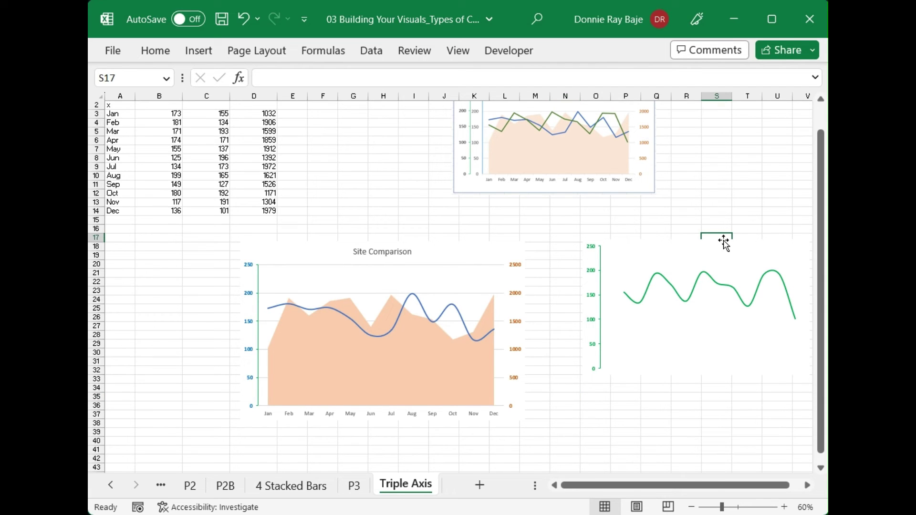
pyautogui.click(724, 242)
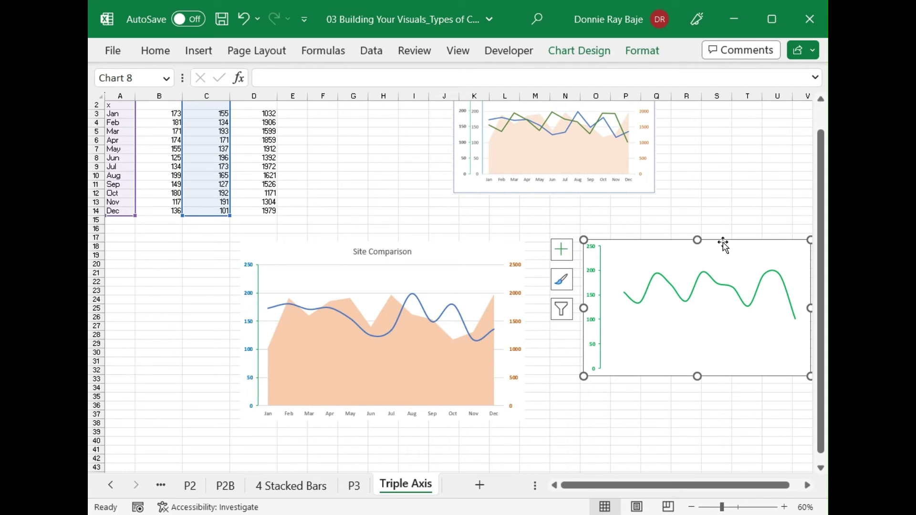
pyautogui.rightClick(647, 246)
pyautogui.click(668, 126)
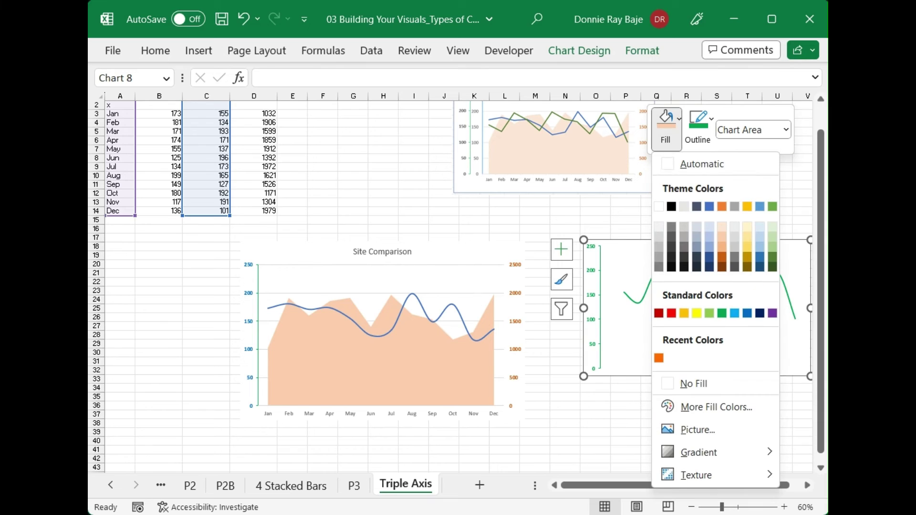
pyautogui.click(710, 382)
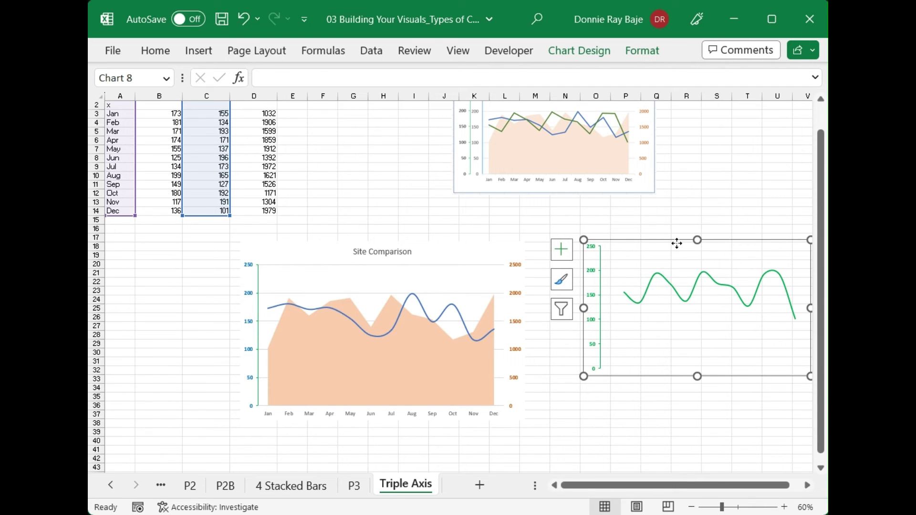
# Overlay the transparent green chart on the Site Comparison chart and stretch it taller and wider to match.
pyautogui.moveTo(677, 244); pyautogui.dragTo(318, 262)
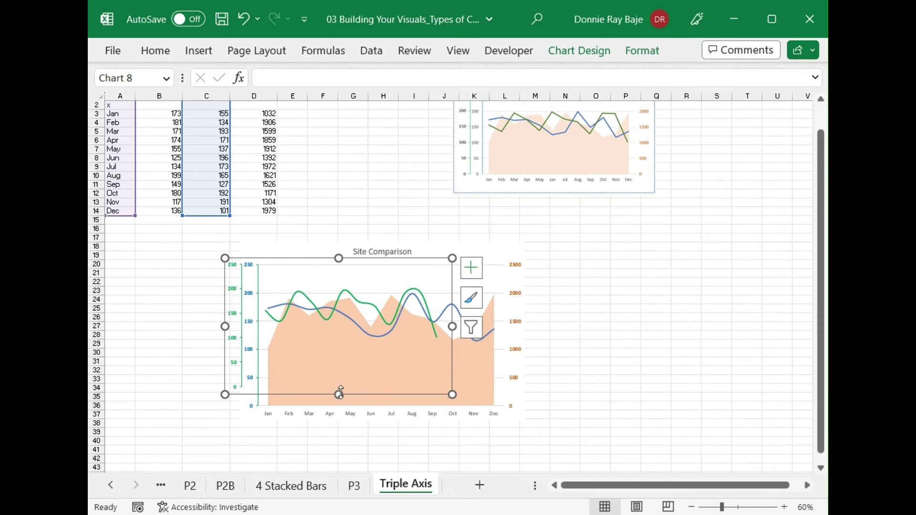
pyautogui.moveTo(341, 394); pyautogui.dragTo(338, 419)
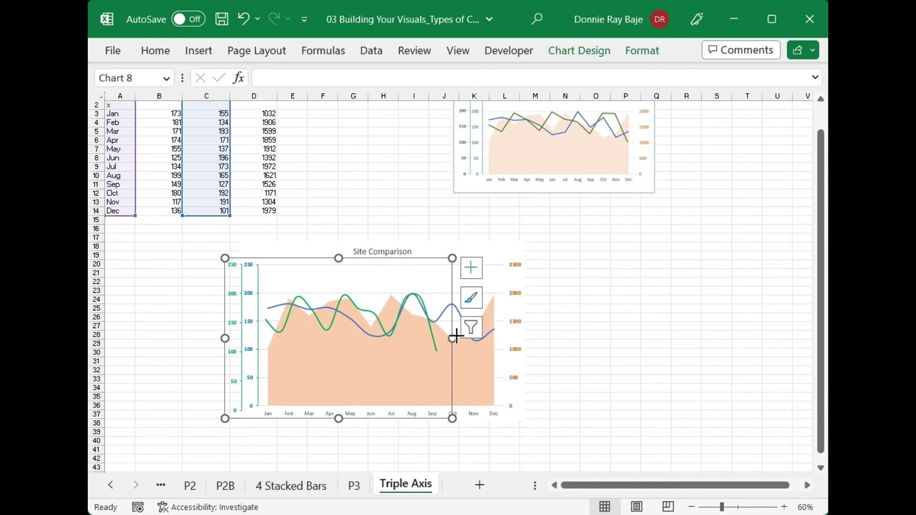
pyautogui.moveTo(456, 336); pyautogui.dragTo(512, 338)
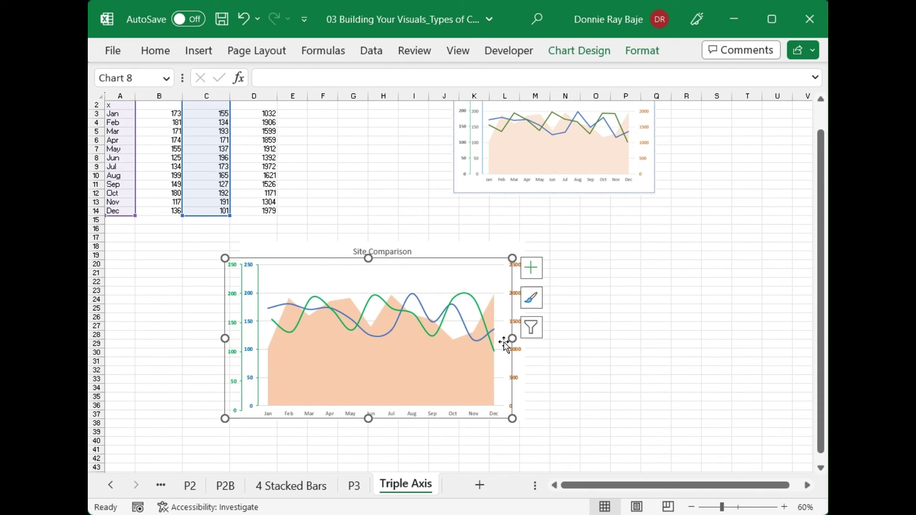
# At 90% zoom, nudge the green plot area left and shorten it so its 0–250 axis meets the blue baseline.
pyautogui.click(784, 507)
pyautogui.click(784, 506)
pyautogui.click(784, 507)
pyautogui.scroll(-3, 372, 355)
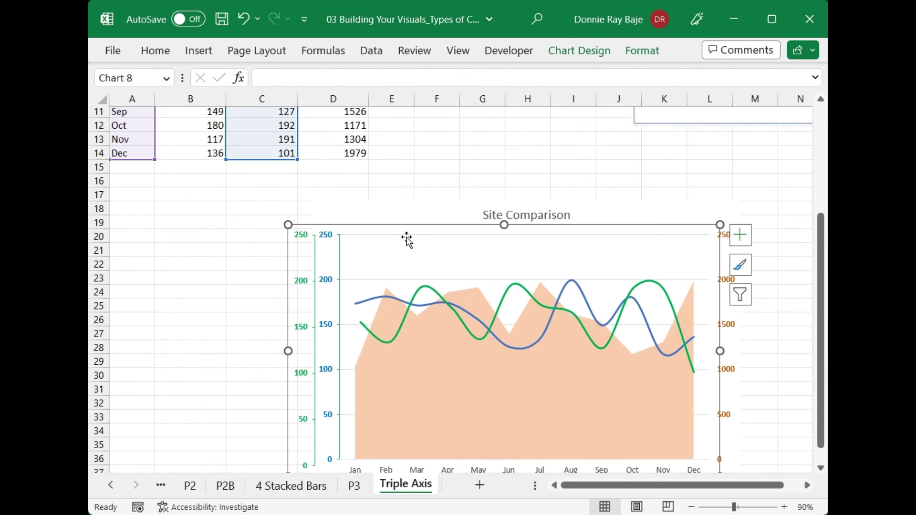
pyautogui.scroll(-1, 549, 358)
pyautogui.click(315, 428)
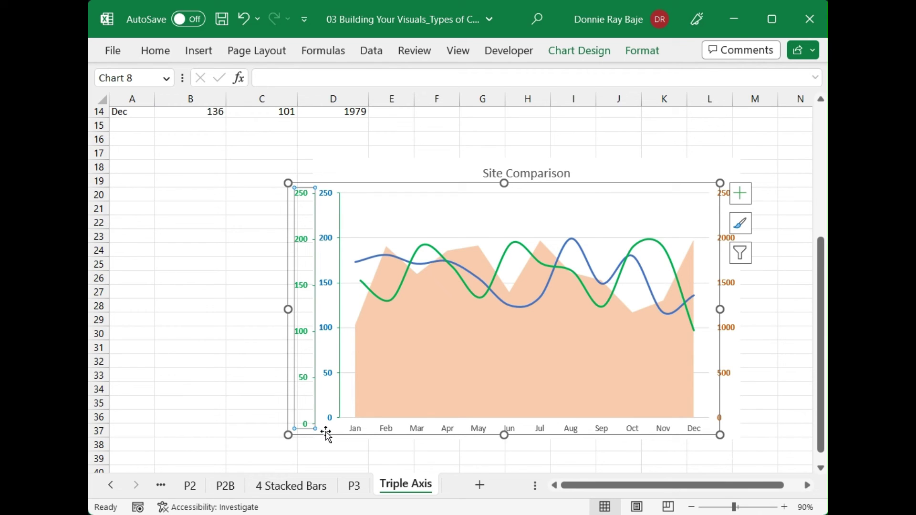
pyautogui.click(326, 433)
pyautogui.moveTo(324, 433); pyautogui.dragTo(321, 432)
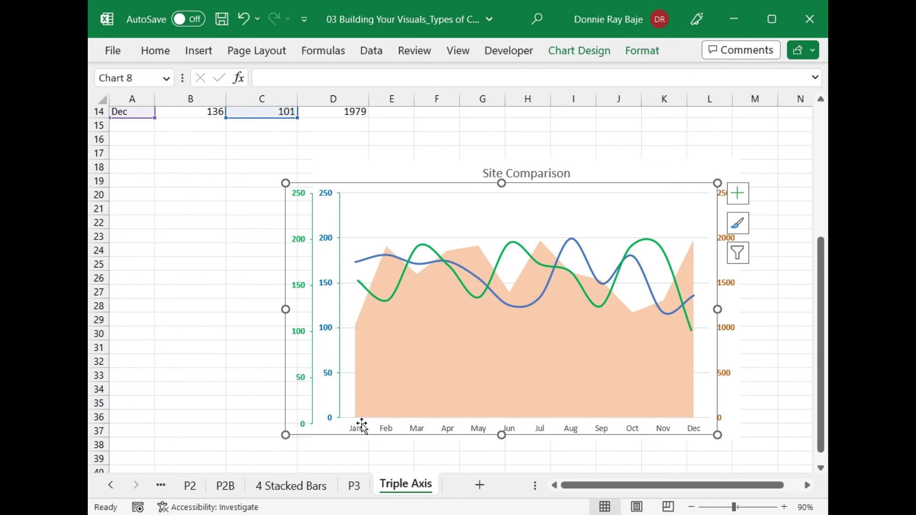
pyautogui.moveTo(501, 434); pyautogui.dragTo(503, 429)
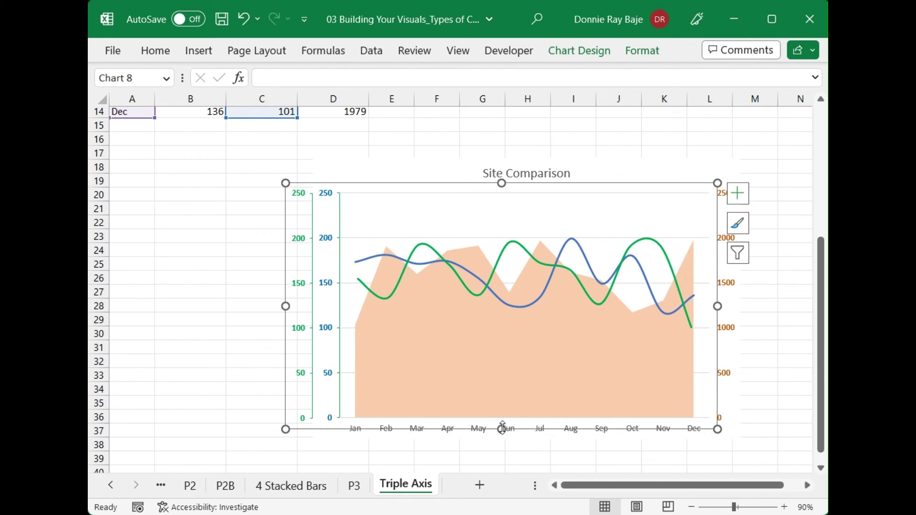
pyautogui.click(245, 199)
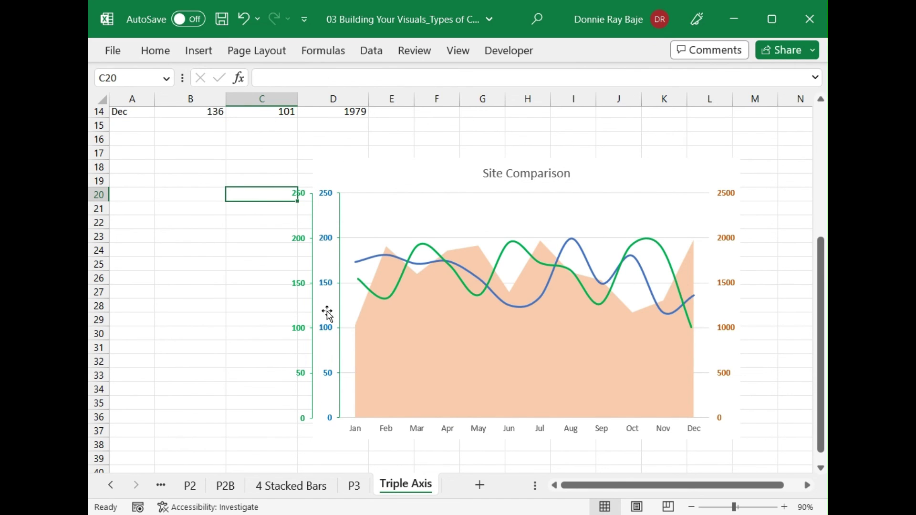
pyautogui.click(255, 350)
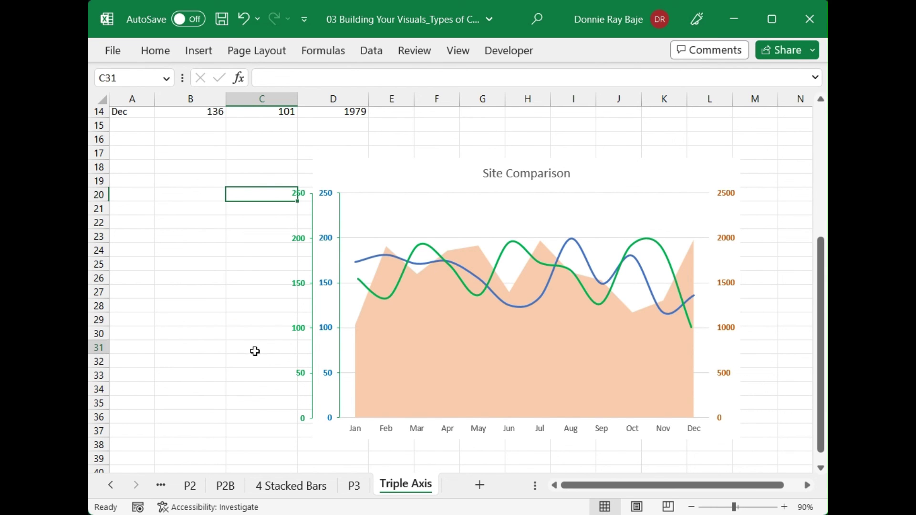
# Draw a rectangle shape covering the combined Site Comparison chart.
pyautogui.click(691, 507)
pyautogui.click(692, 507)
pyautogui.click(691, 507)
pyautogui.click(654, 371)
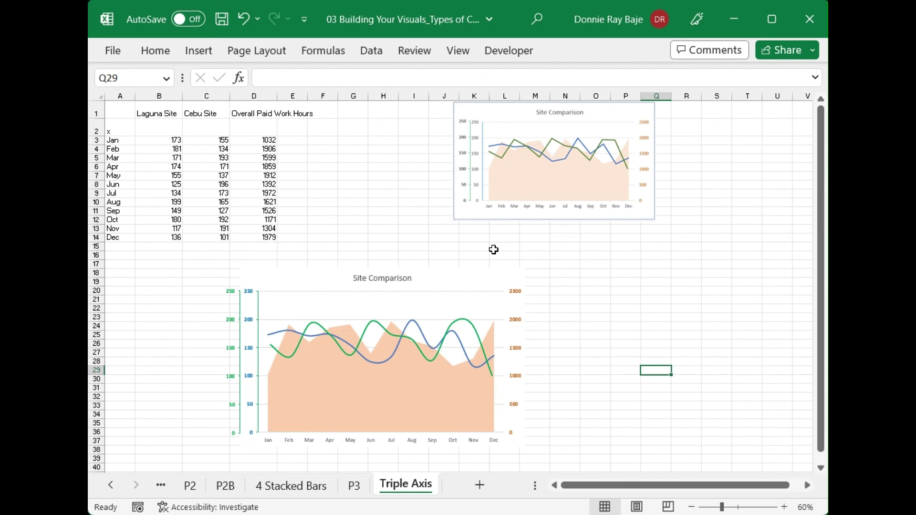
pyautogui.click(200, 50)
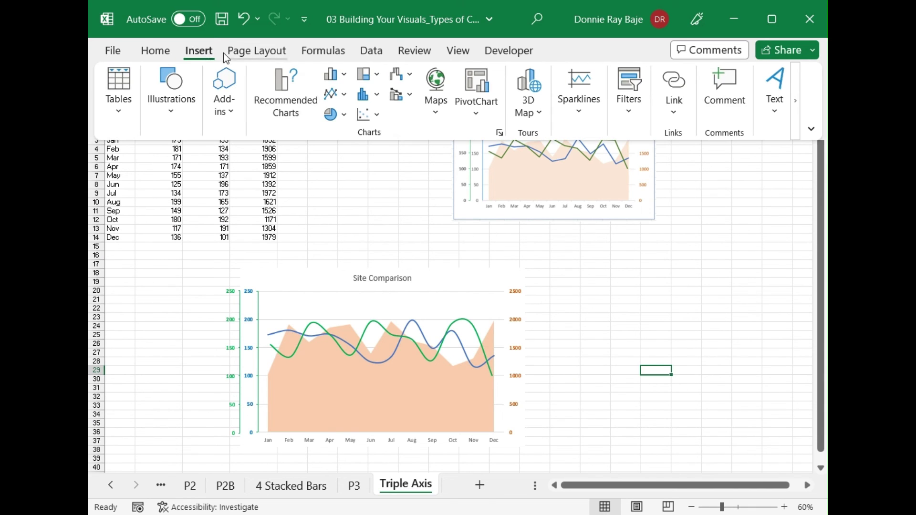
pyautogui.click(196, 113)
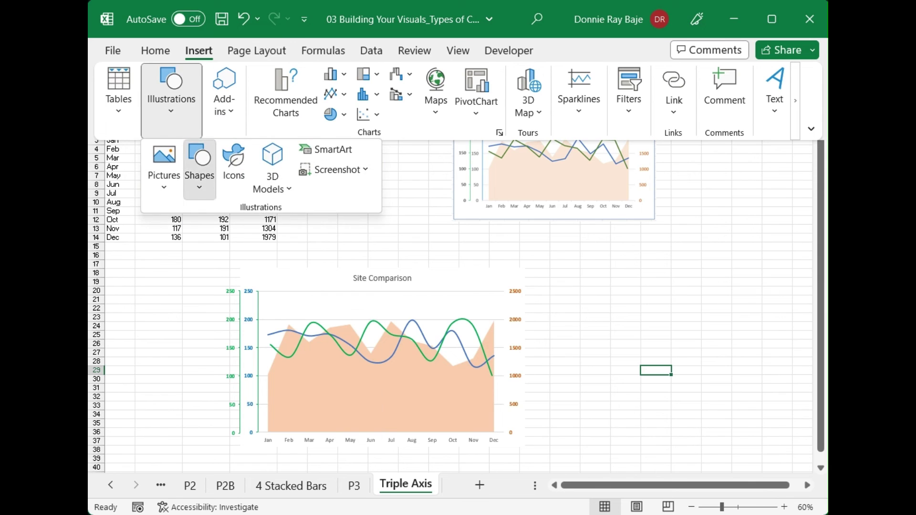
pyautogui.click(199, 172)
pyautogui.click(244, 239)
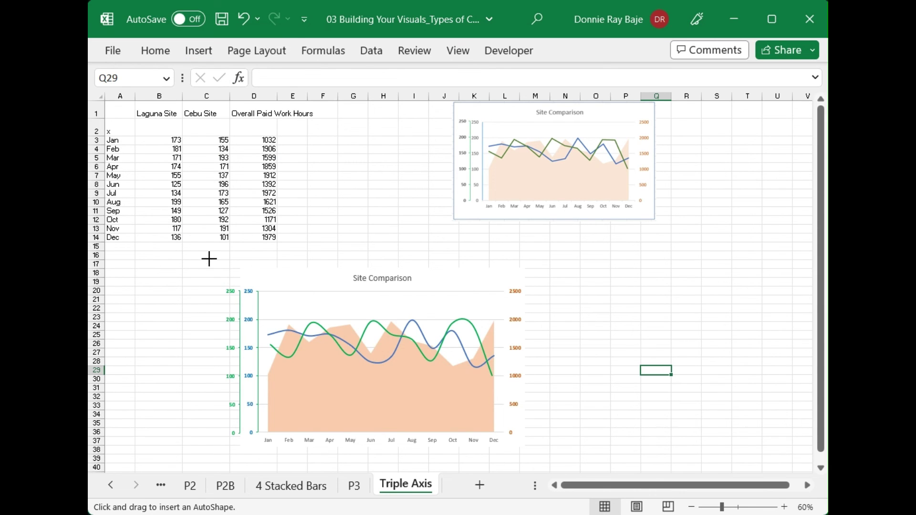
pyautogui.moveTo(209, 258); pyautogui.dragTo(530, 461)
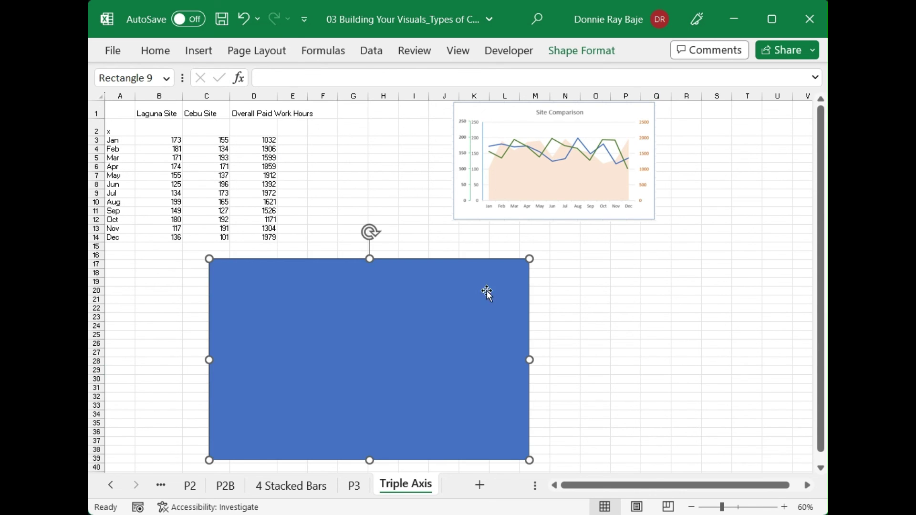
# Fill the rectangle with white and bring up its context menu for ordering.
pyautogui.click(584, 51)
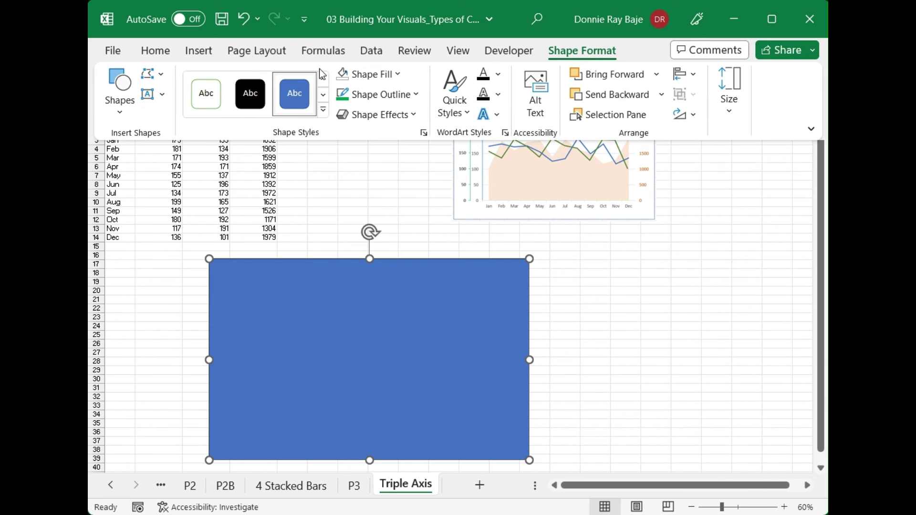
pyautogui.click(391, 75)
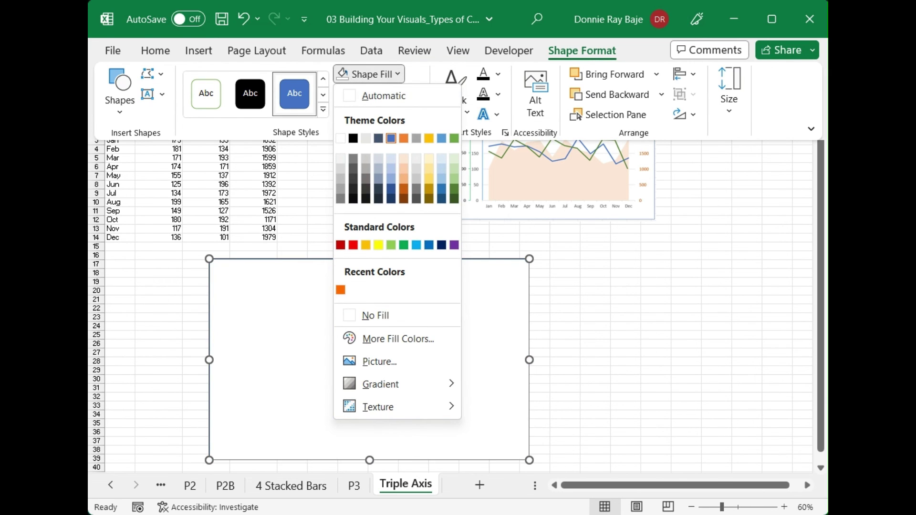
pyautogui.click(340, 138)
pyautogui.rightClick(487, 265)
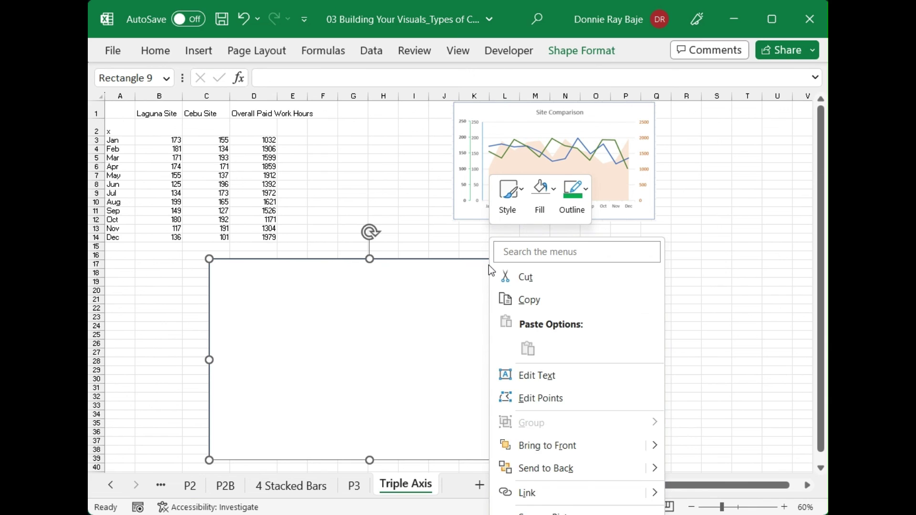
pyautogui.click(549, 468)
pyautogui.click(602, 389)
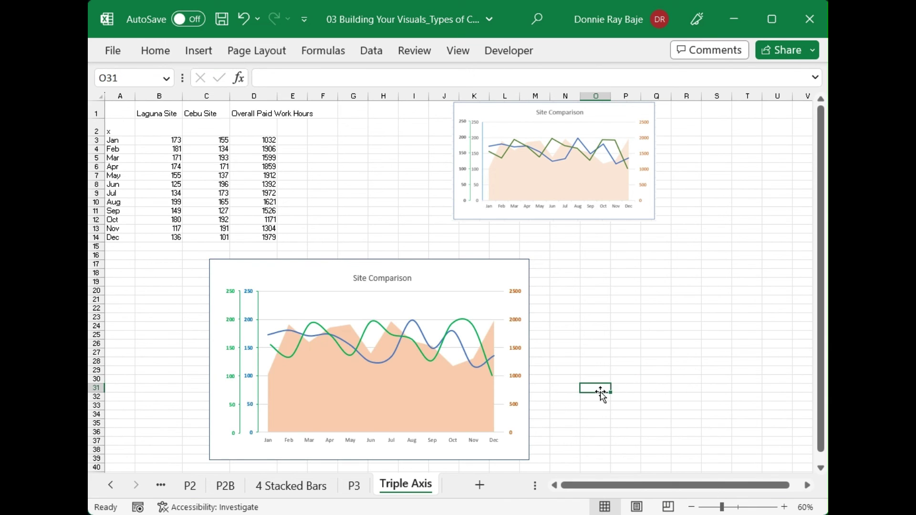
pyautogui.click(574, 485)
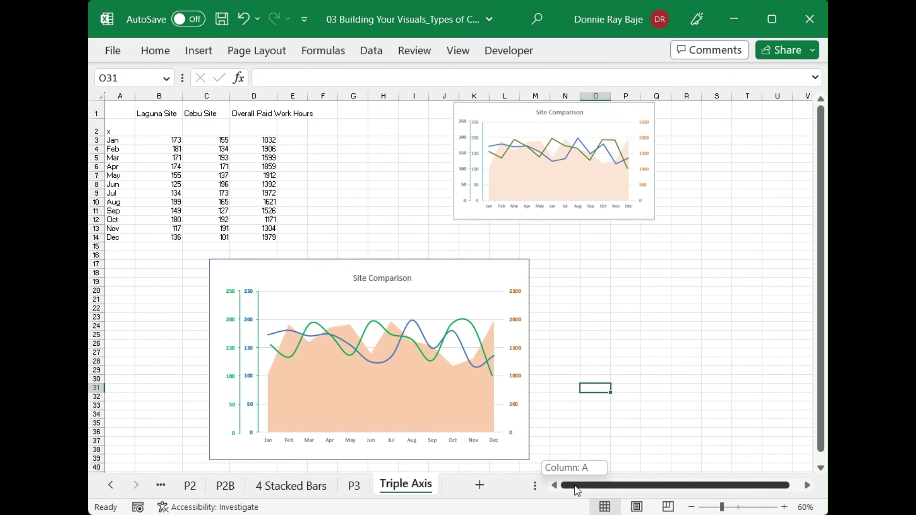